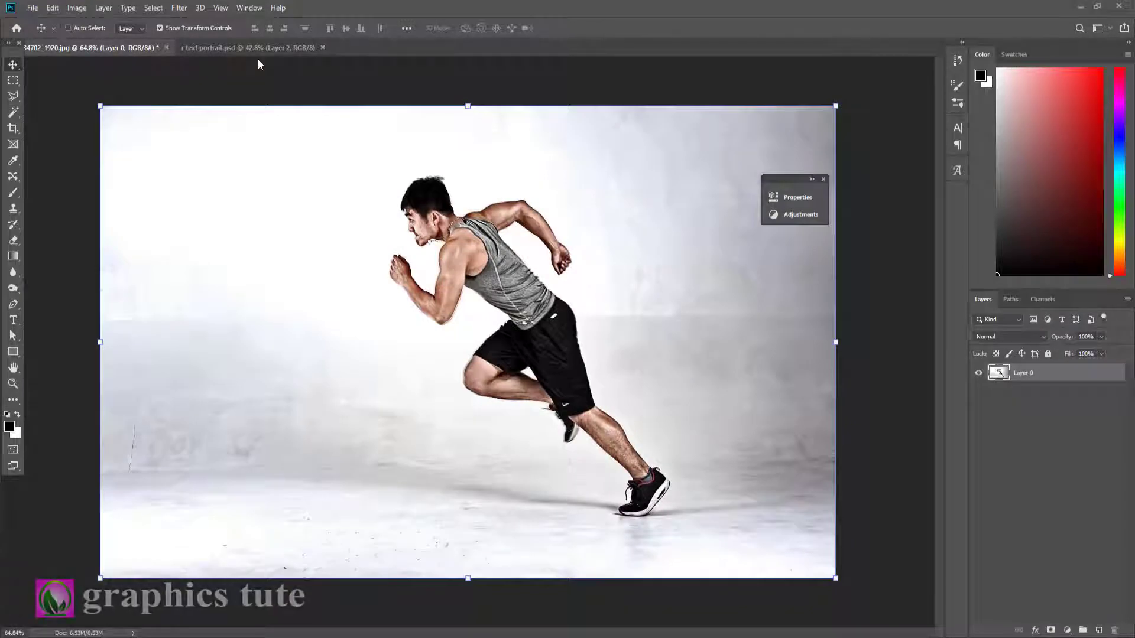
View the finished 'r text portrait.psd' Run composition, zoomed in
{"action": "left_click", "coordinate": [256, 48]}
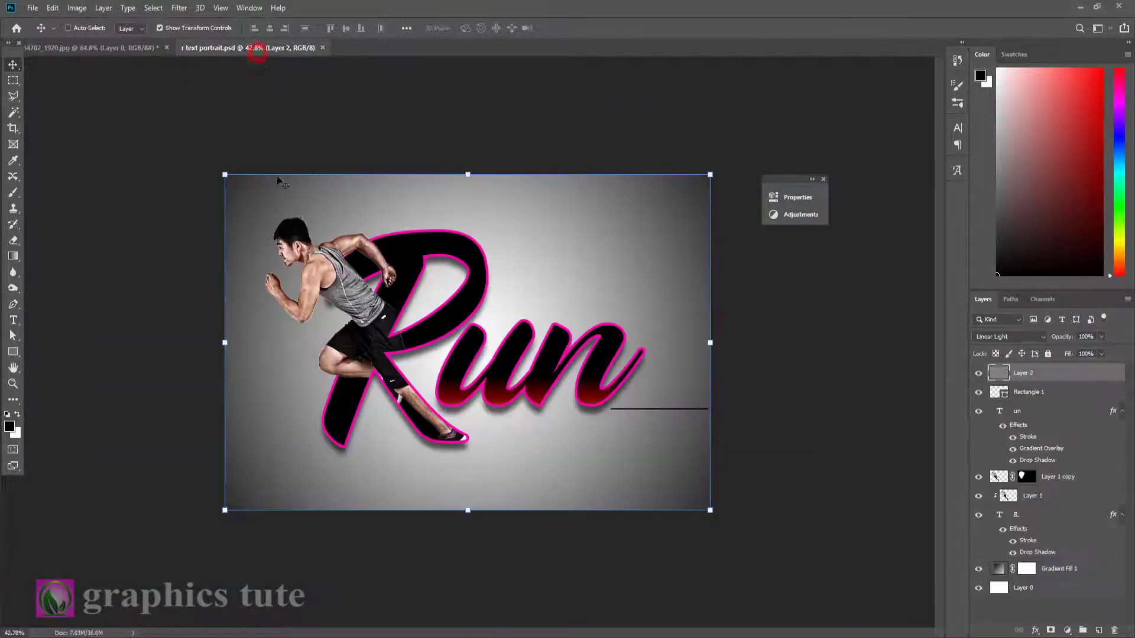
{"action": "left_click", "coordinate": [13, 383]}
{"action": "left_click", "coordinate": [446, 386]}
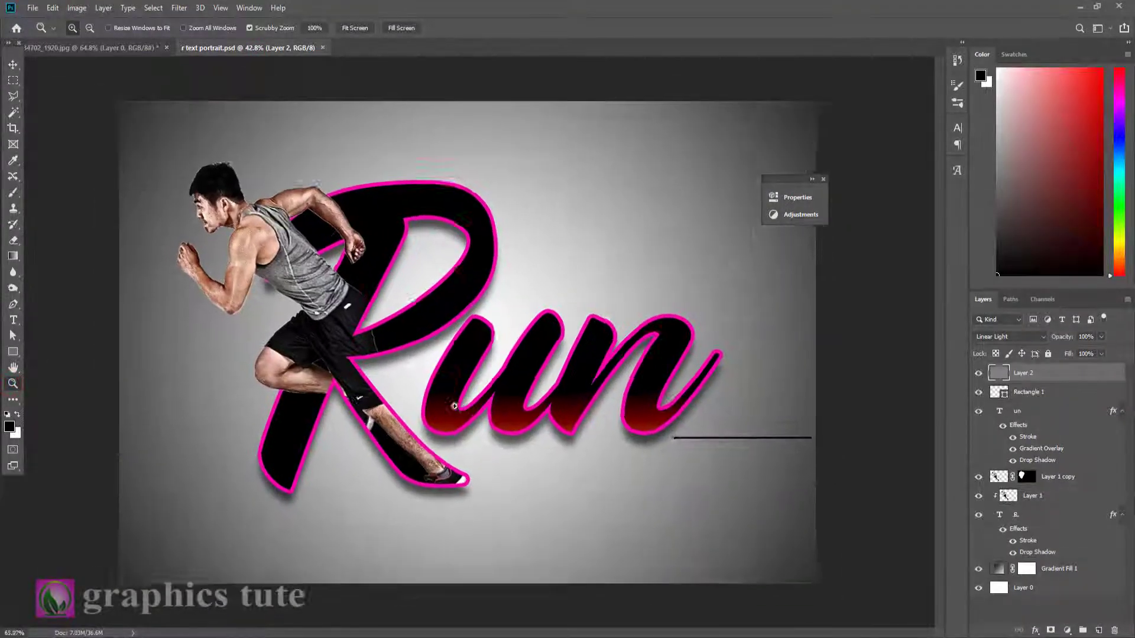
{"action": "scroll", "coordinate": [454, 406], "scroll_direction": "down", "scroll_amount": 2}
{"action": "left_click", "coordinate": [33, 7]}
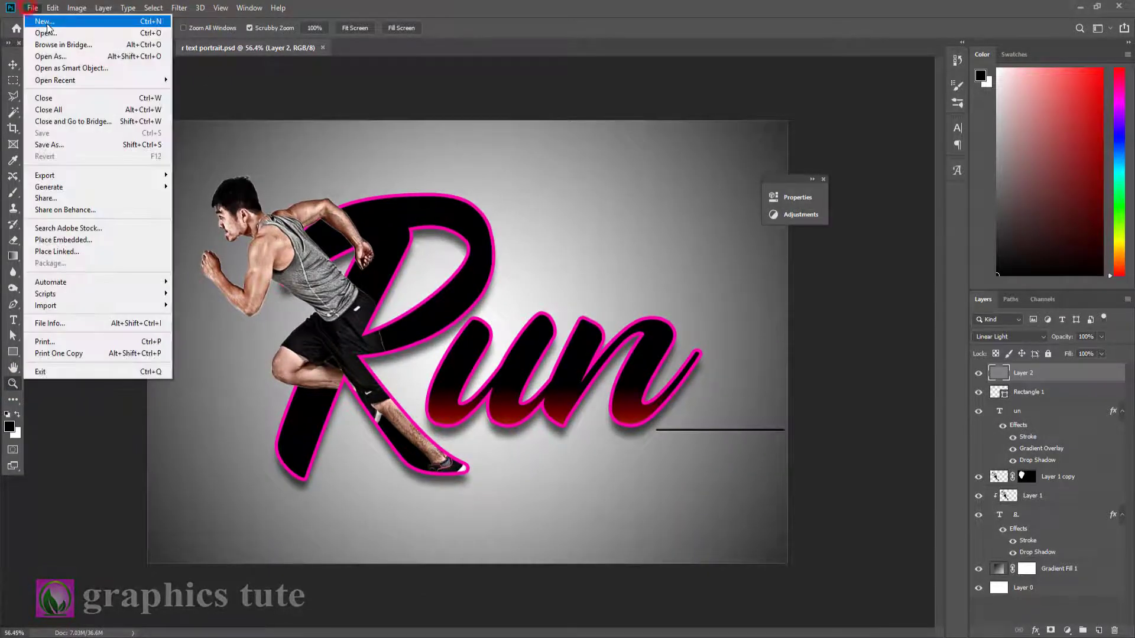
Create a new blank document and add a Gradient fill layer
{"action": "left_click", "coordinate": [46, 23]}
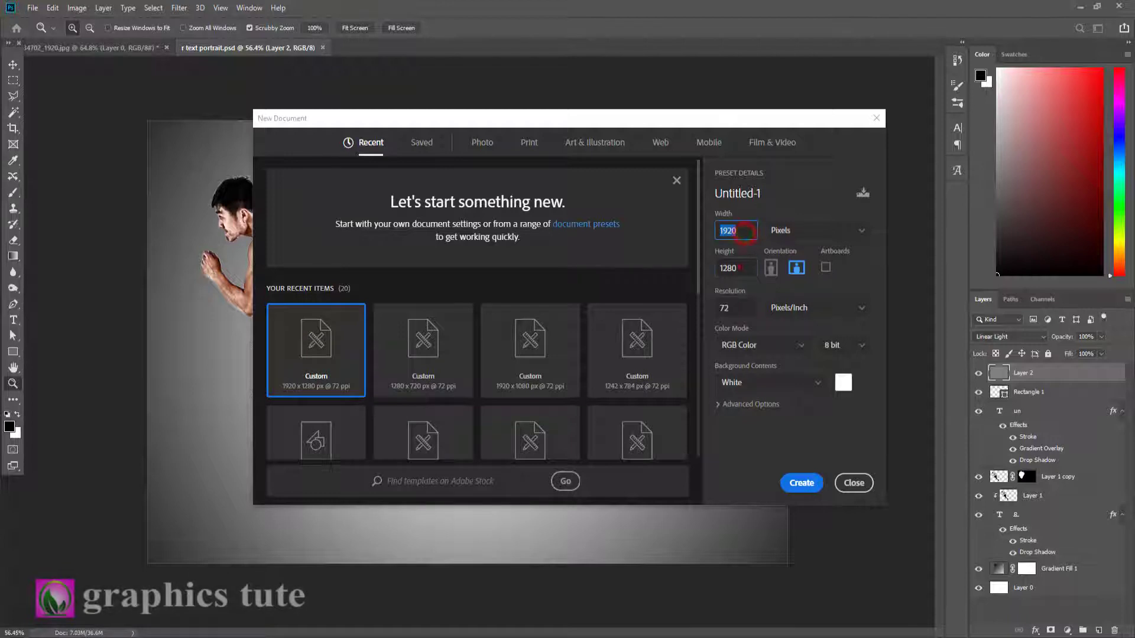
{"action": "left_click", "coordinate": [802, 482]}
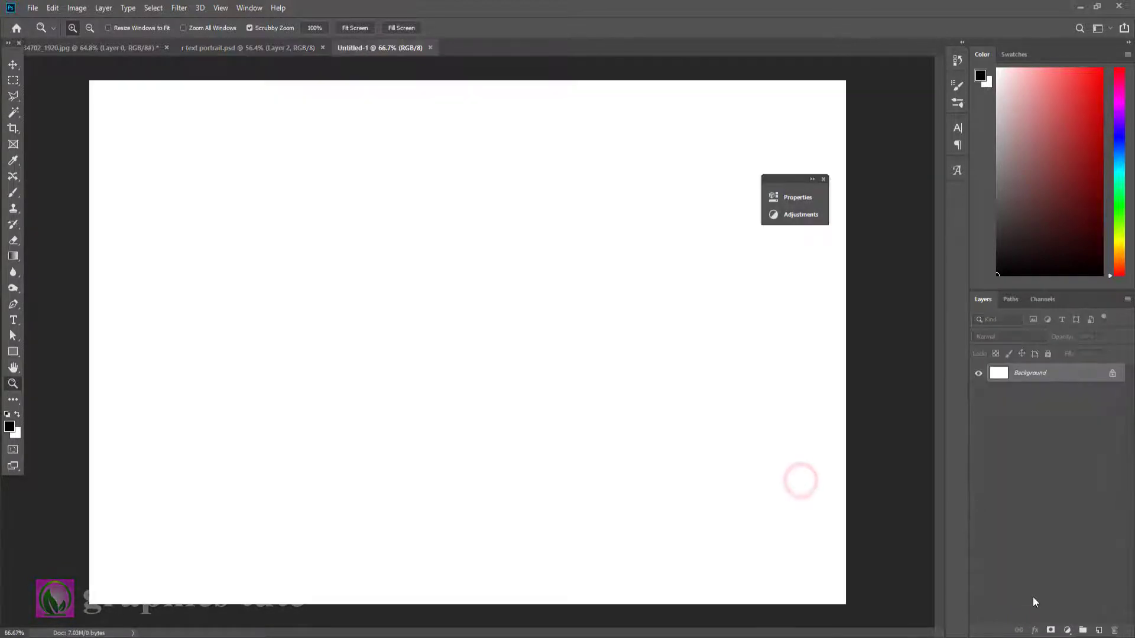
{"action": "left_click", "coordinate": [1067, 632]}
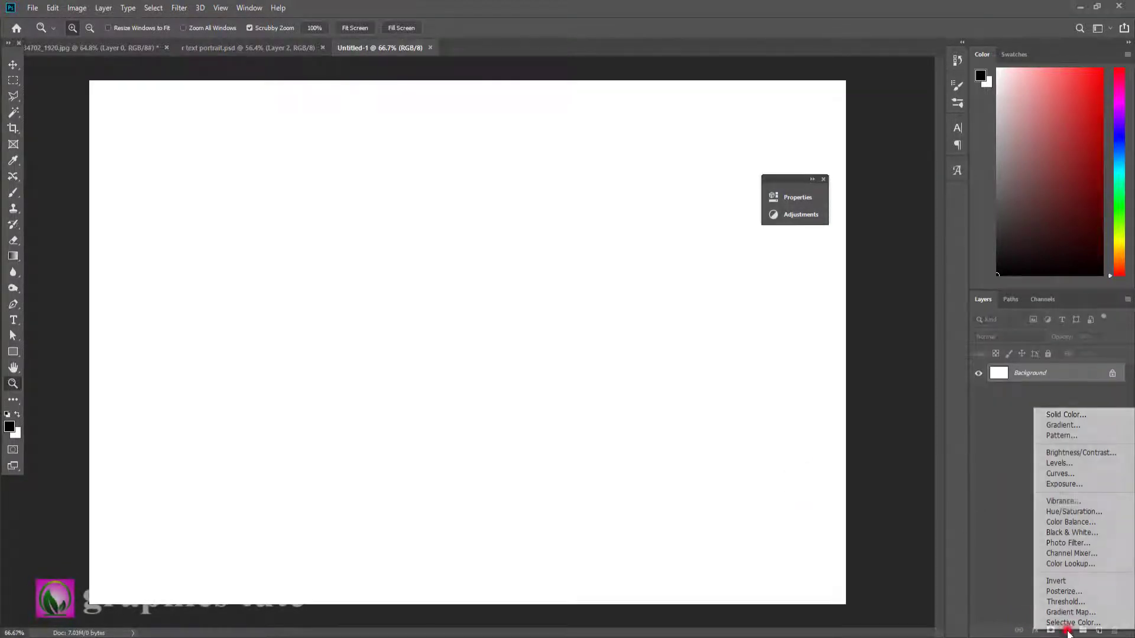
{"action": "left_click", "coordinate": [1058, 427]}
Make the gradient fill Radial and Reversed, with white at the centre, and raise its Scale
{"action": "left_click", "coordinate": [905, 194]}
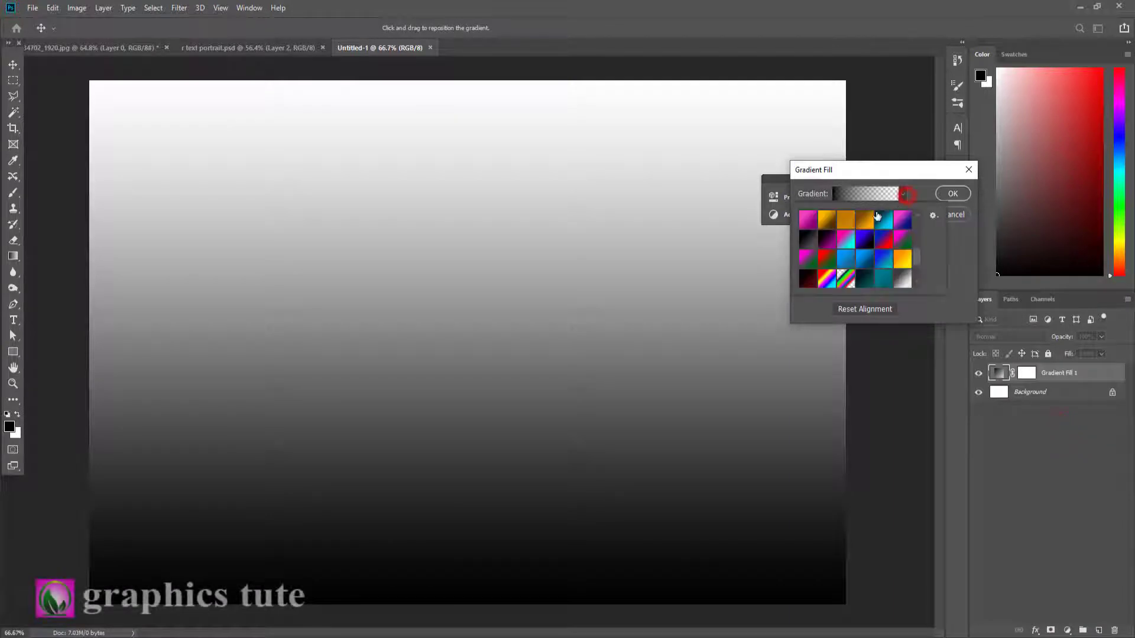
{"action": "scroll", "coordinate": [843, 273], "scroll_direction": "up", "scroll_amount": 1}
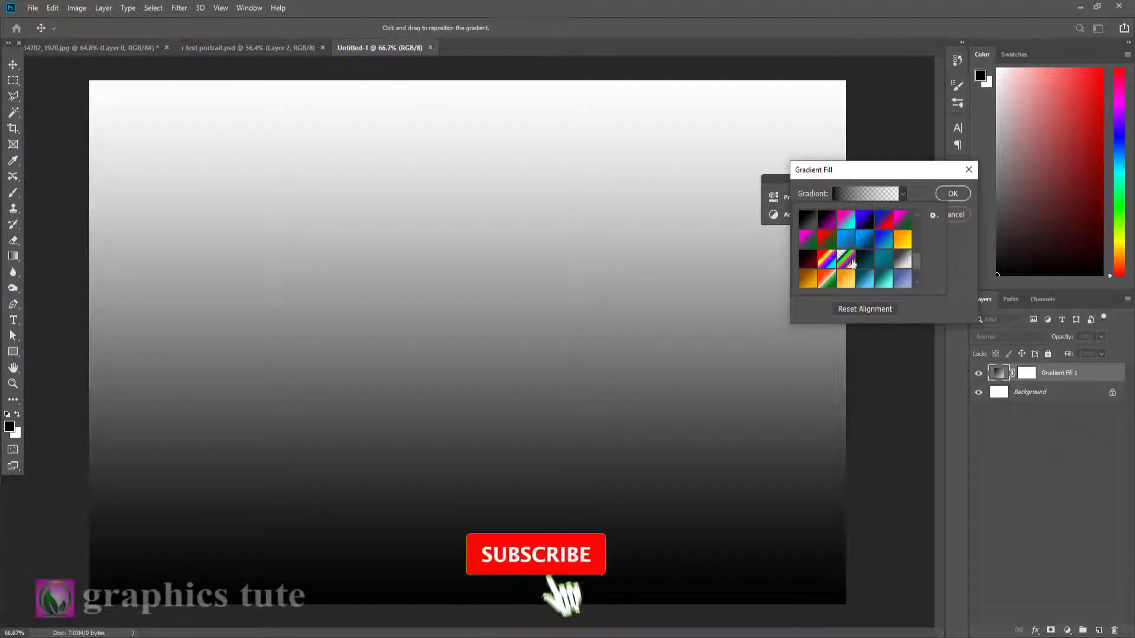
{"action": "scroll", "coordinate": [852, 265], "scroll_direction": "up", "scroll_amount": 2}
{"action": "scroll", "coordinate": [852, 264], "scroll_direction": "up", "scroll_amount": 2}
{"action": "scroll", "coordinate": [852, 265], "scroll_direction": "up", "scroll_amount": 2}
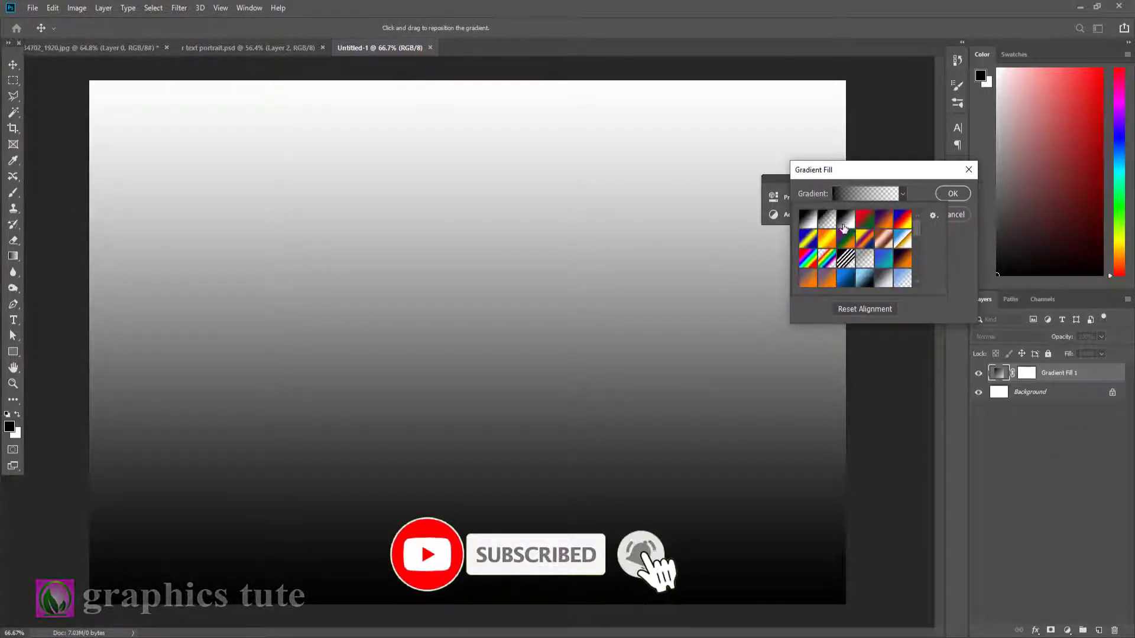
{"action": "left_click", "coordinate": [903, 195]}
{"action": "left_click", "coordinate": [855, 214]}
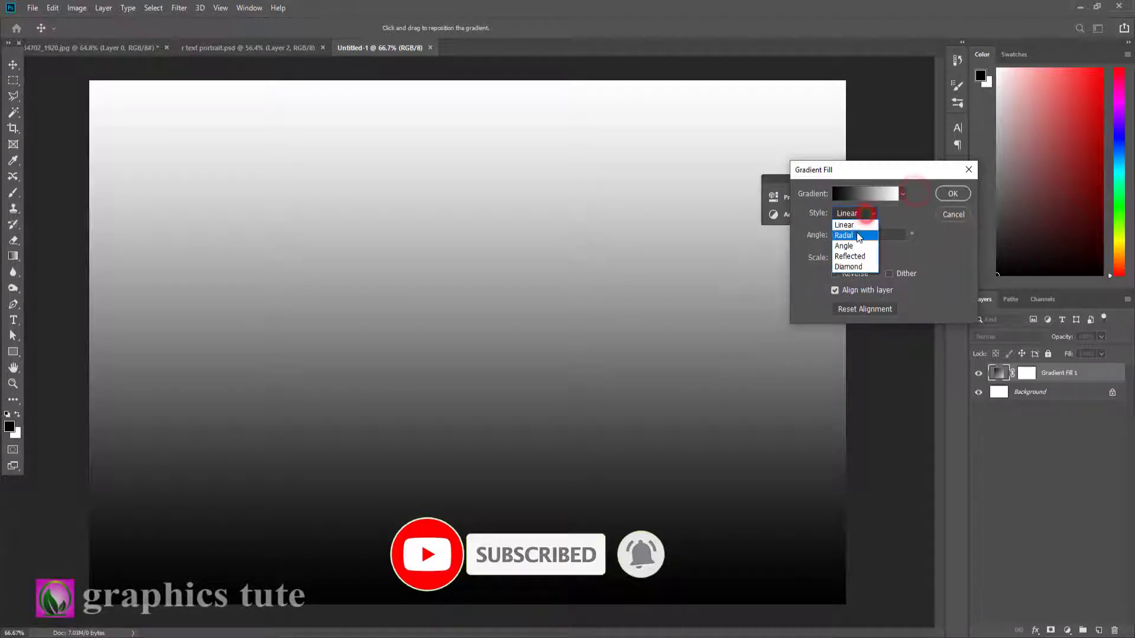
{"action": "left_click", "coordinate": [835, 275]}
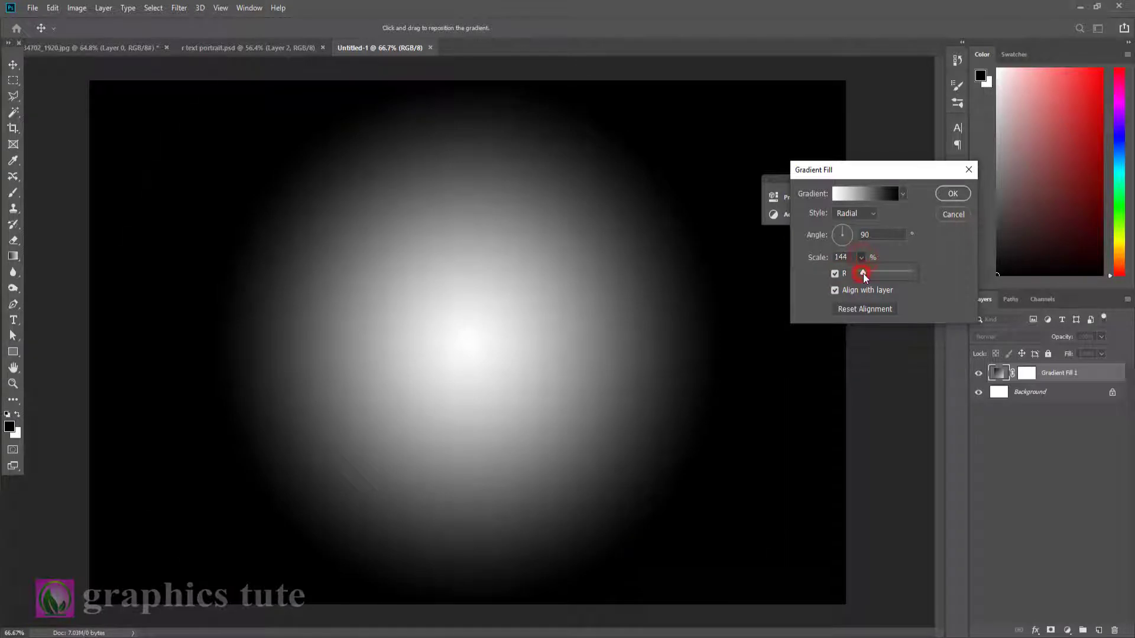
{"action": "left_click_drag", "start_coordinate": [862, 274], "coordinate": [868, 274]}
{"action": "left_click", "coordinate": [942, 200]}
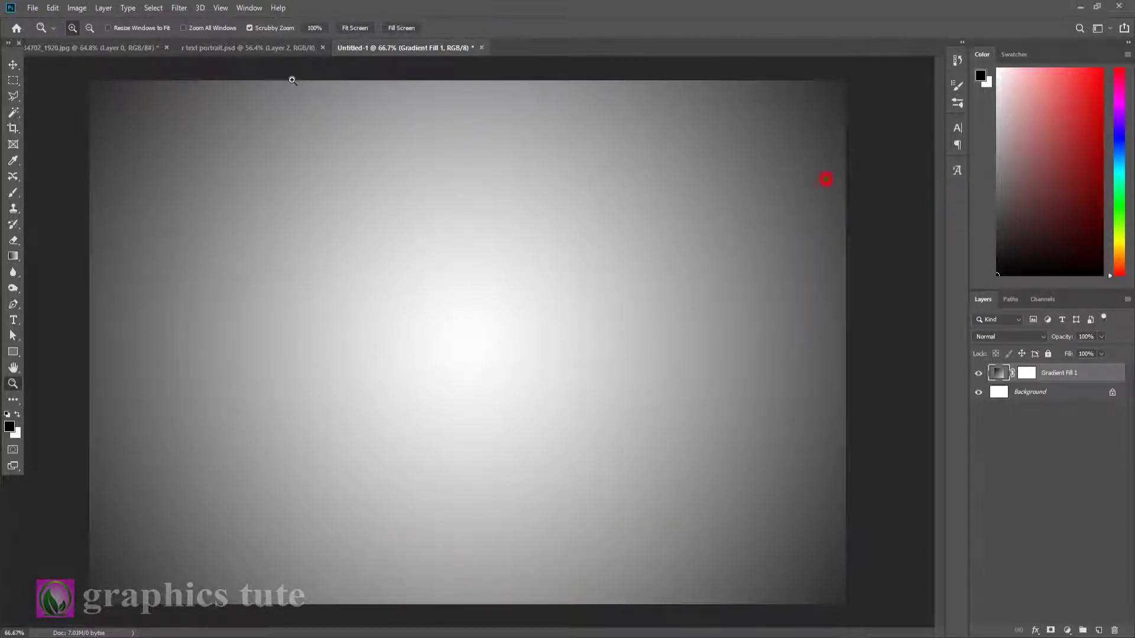
Zoom into the runner photo's shoe heel and switch to the Pen tool
{"action": "left_click", "coordinate": [137, 50]}
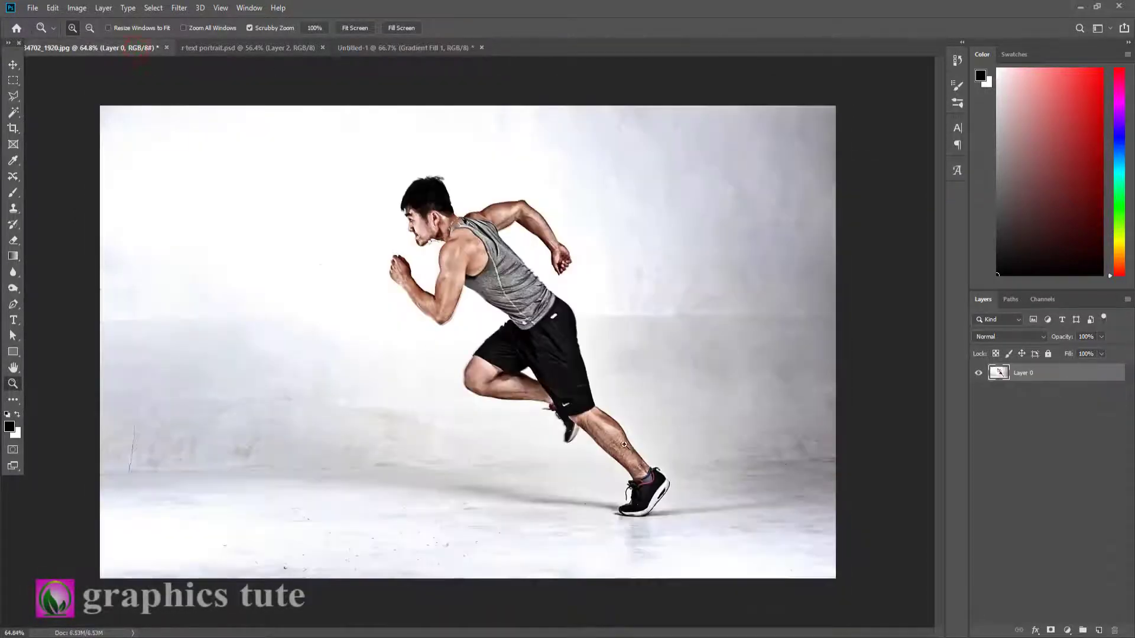
{"action": "mouse_move", "coordinate": [638, 489]}
{"action": "left_mouse_down"}
{"action": "mouse_move", "coordinate": [654, 514]}
{"action": "mouse_move", "coordinate": [443, 353]}
{"action": "left_mouse_up"}
{"action": "left_click", "coordinate": [507, 410]}
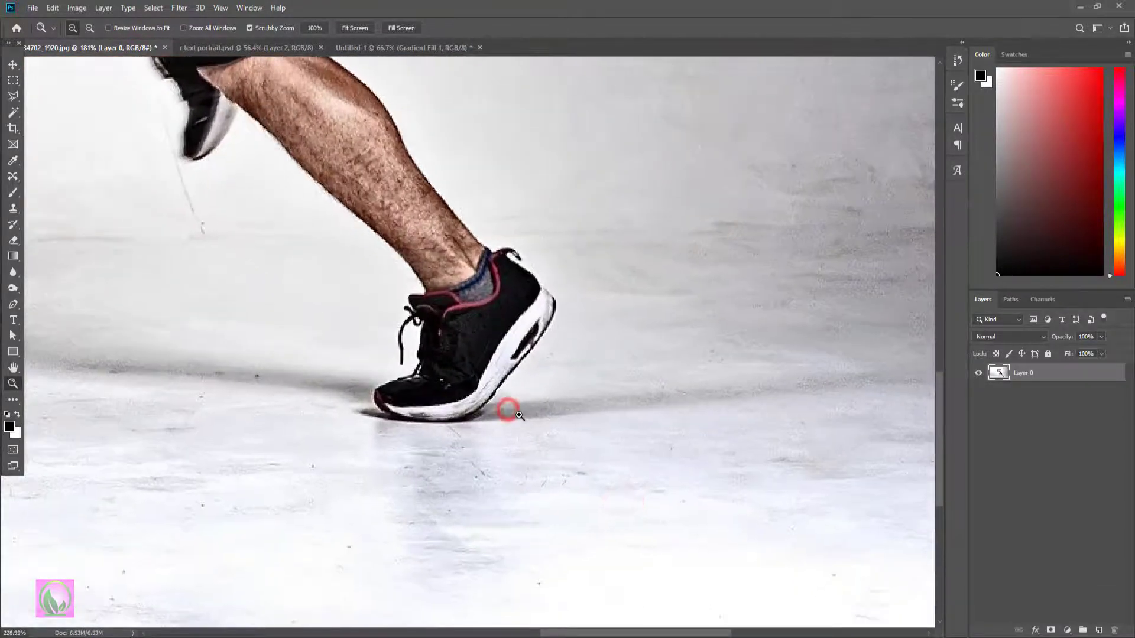
{"action": "left_click", "coordinate": [13, 305]}
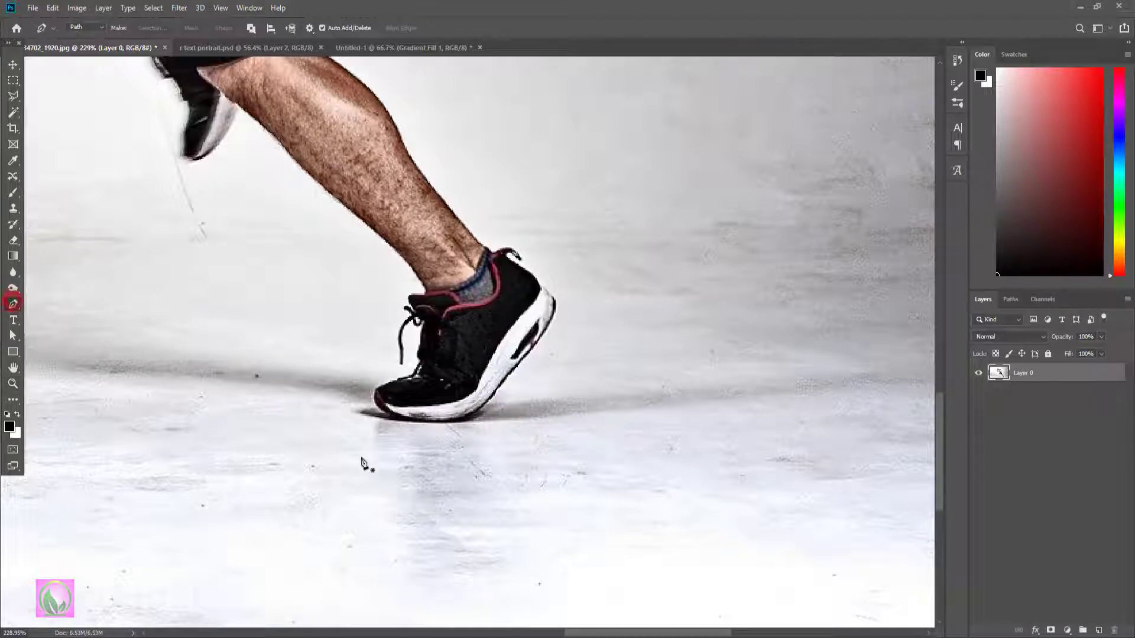
Trace the runner's outline from the shoe sole up the heel, laces and calf
{"action": "left_click", "coordinate": [393, 414]}
{"action": "left_click", "coordinate": [394, 382]}
{"action": "left_click", "coordinate": [417, 353]}
{"action": "left_click", "coordinate": [419, 321]}
{"action": "left_click", "coordinate": [412, 297]}
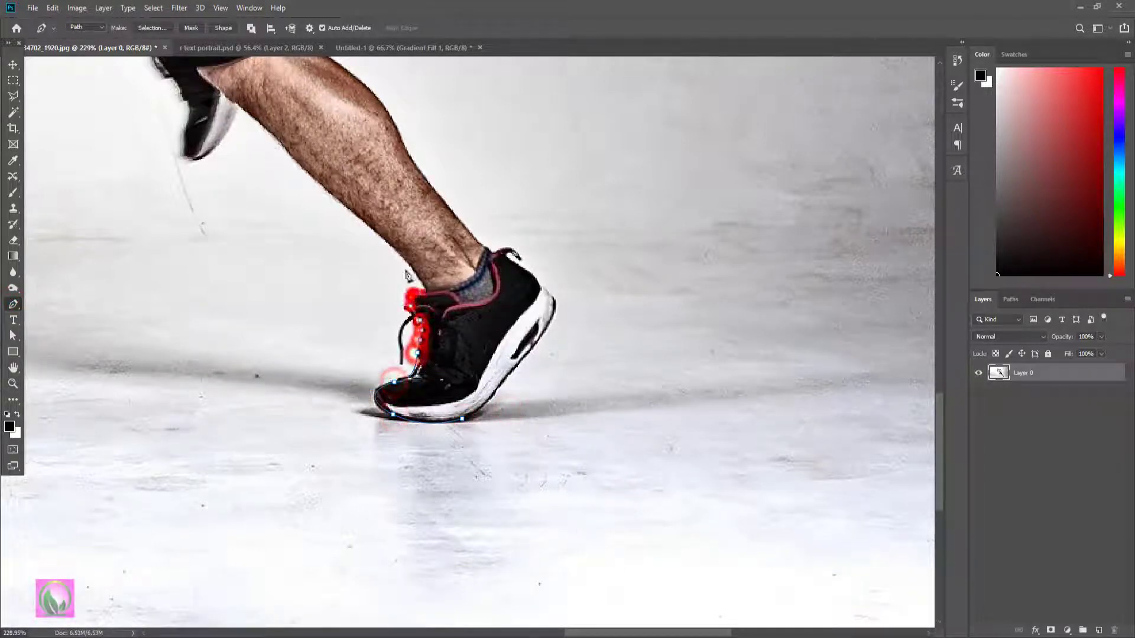
{"action": "left_click", "coordinate": [361, 221]}
{"action": "left_click", "coordinate": [278, 144]}
{"action": "left_click_drag", "start_coordinate": [264, 228], "coordinate": [425, 464]}
{"action": "left_click", "coordinate": [400, 347]}
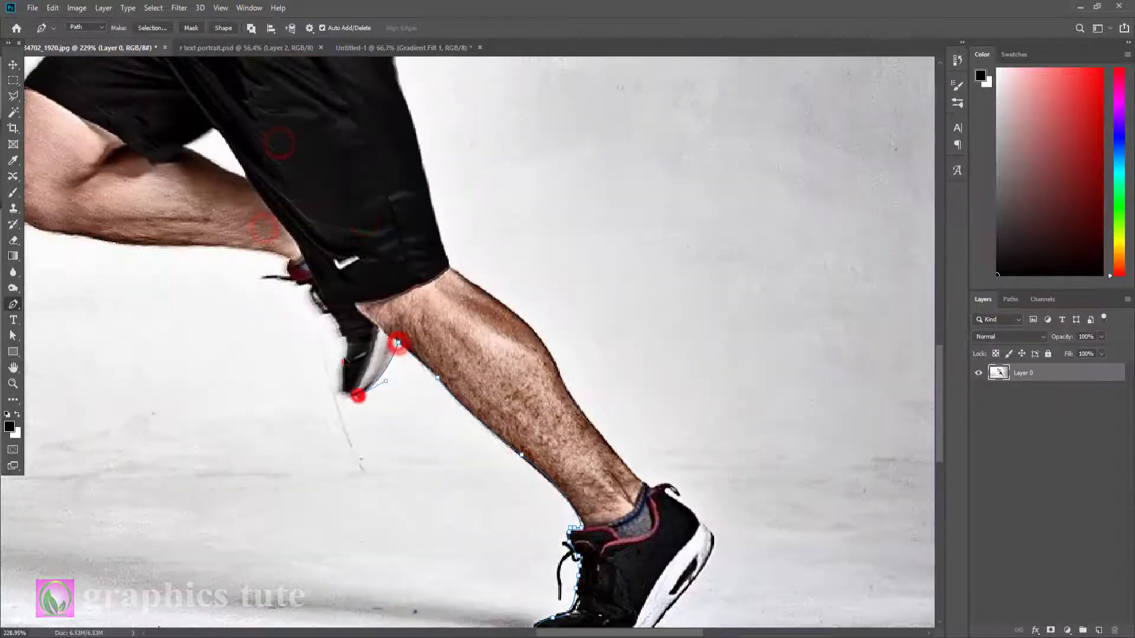
Continue the outline up the front shoe, under the thigh and along the shorts
{"action": "left_click", "coordinate": [344, 342]}
{"action": "left_click", "coordinate": [337, 319]}
{"action": "left_click", "coordinate": [289, 264]}
{"action": "left_click_drag", "start_coordinate": [288, 263], "coordinate": [428, 402]}
{"action": "left_click", "coordinate": [319, 387]}
{"action": "left_click", "coordinate": [195, 371]}
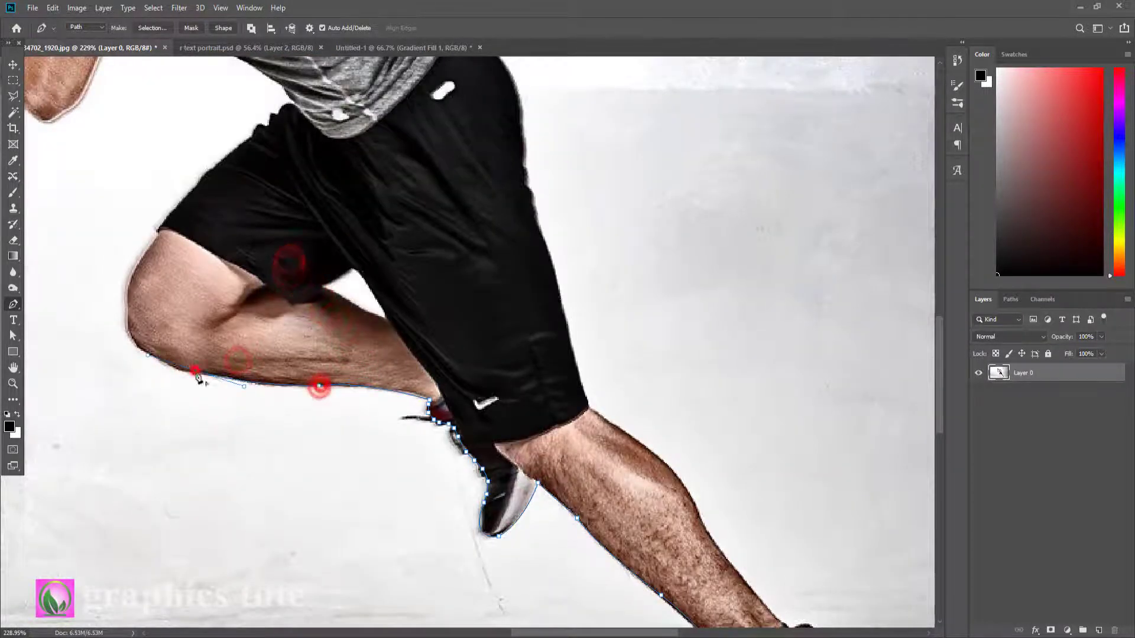
{"action": "scroll", "coordinate": [130, 321], "scroll_direction": "up", "scroll_amount": 3}
{"action": "left_click", "coordinate": [155, 384]}
{"action": "left_click_drag", "start_coordinate": [245, 293], "coordinate": [280, 237]}
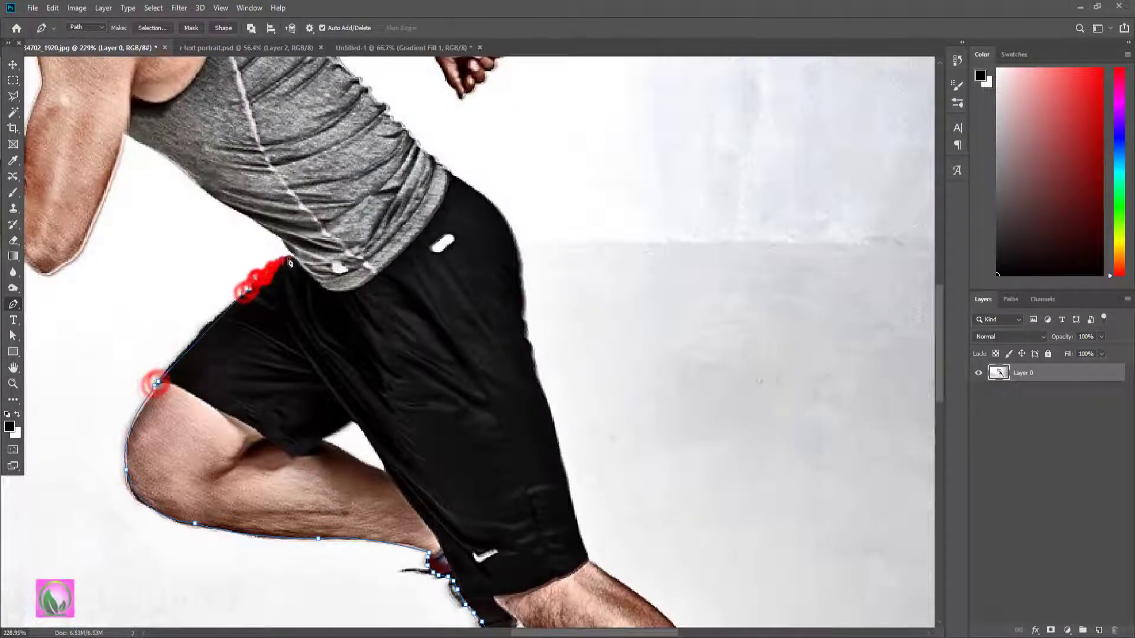
Extend the outline along the shirt edge, arm, elbow and forearm
{"action": "left_click_drag", "start_coordinate": [96, 72], "coordinate": [221, 198]}
{"action": "left_click", "coordinate": [303, 297]}
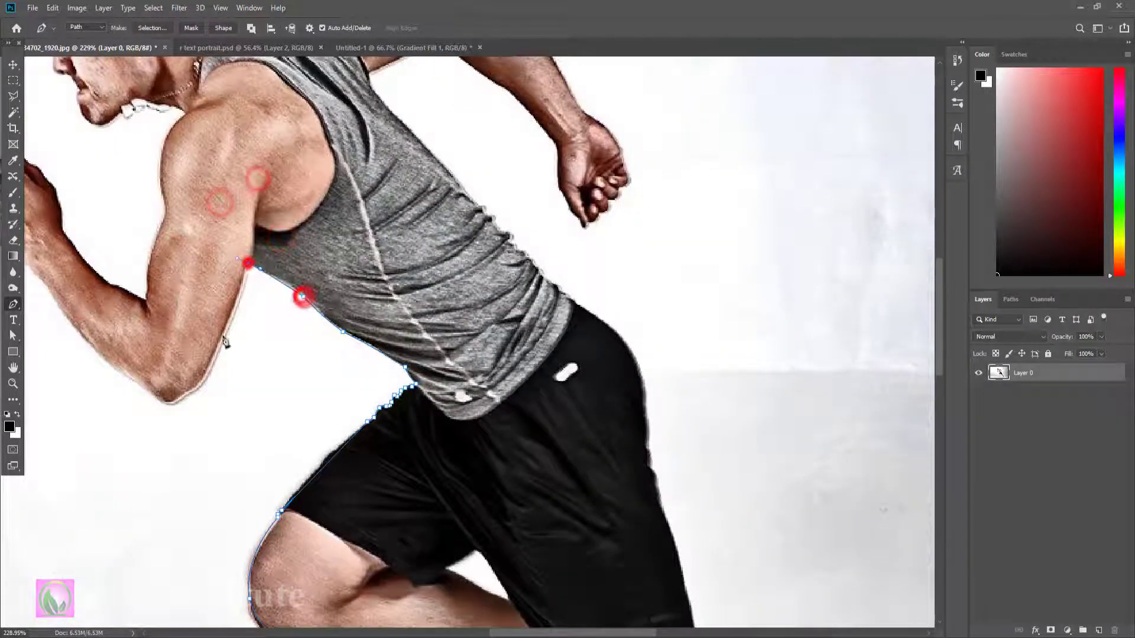
{"action": "left_click", "coordinate": [249, 263]}
{"action": "left_click_drag", "start_coordinate": [218, 355], "coordinate": [188, 406]}
{"action": "left_click", "coordinate": [187, 395]}
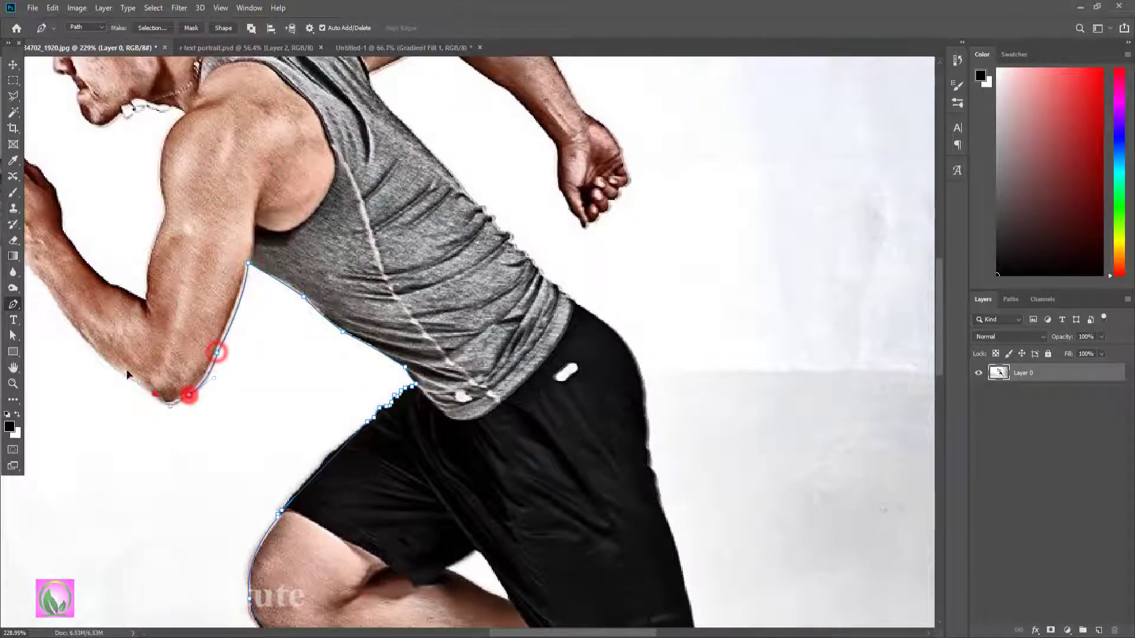
{"action": "mouse_move", "coordinate": [127, 375]}
{"action": "left_mouse_down"}
{"action": "mouse_move", "coordinate": [509, 452]}
{"action": "mouse_move", "coordinate": [569, 551]}
{"action": "left_mouse_up"}
{"action": "left_click", "coordinate": [456, 404]}
{"action": "left_click", "coordinate": [455, 425]}
{"action": "left_click", "coordinate": [414, 383]}
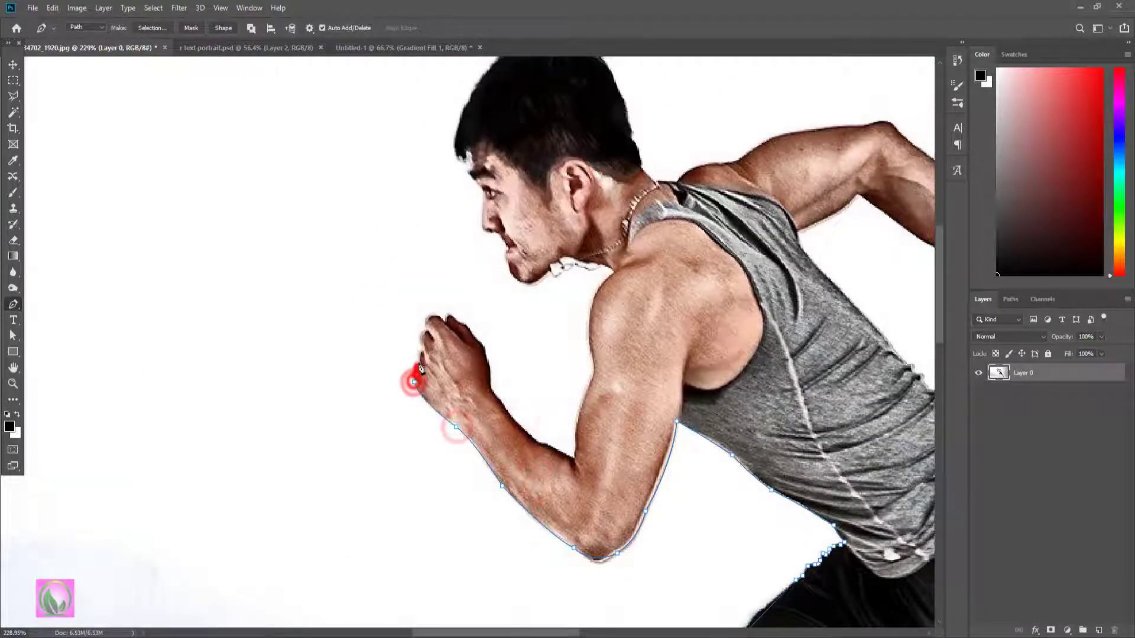
Trace around the fist, over the knuckles and along the upper arm
{"action": "left_click", "coordinate": [419, 340]}
{"action": "left_click", "coordinate": [430, 320]}
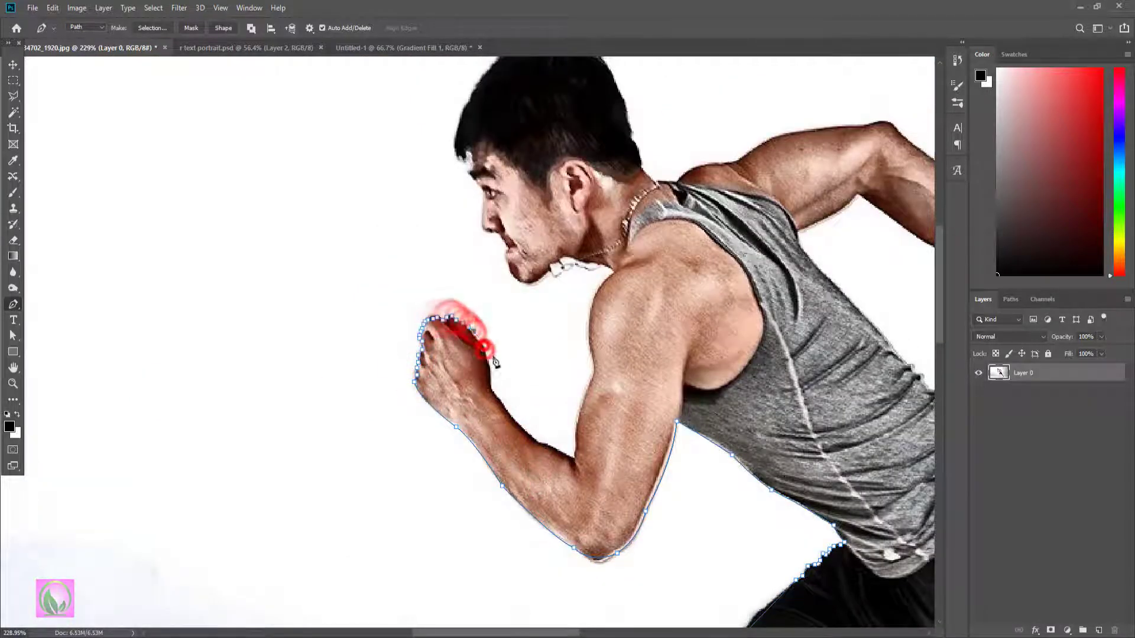
{"action": "left_click", "coordinate": [473, 332]}
{"action": "left_click", "coordinate": [486, 349]}
{"action": "left_click", "coordinate": [491, 370]}
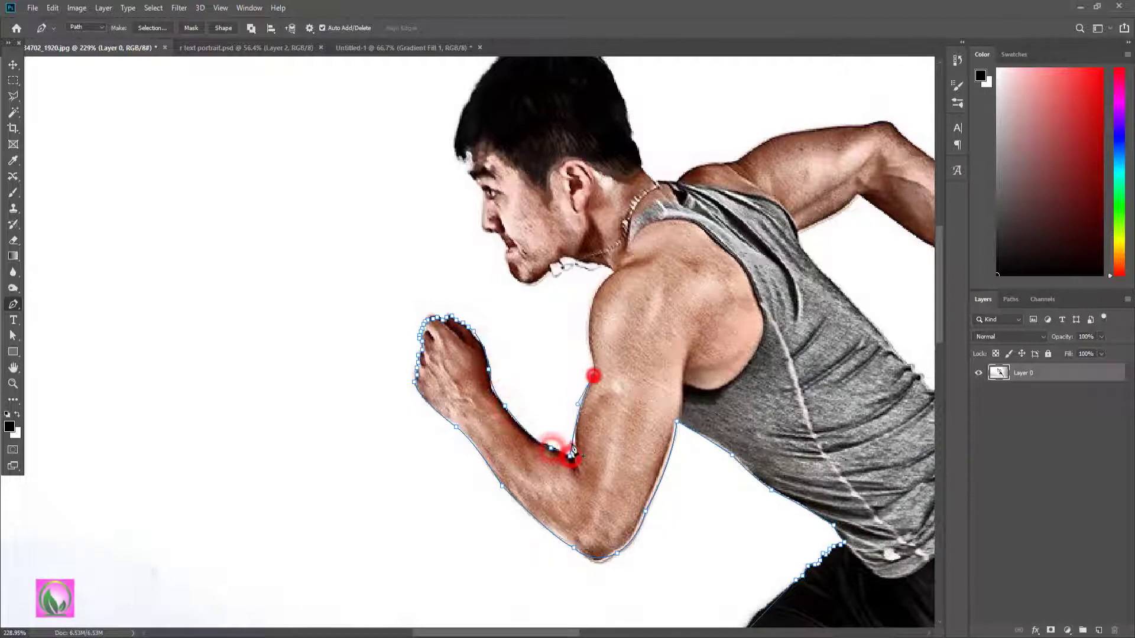
{"action": "left_click_drag", "start_coordinate": [572, 449], "coordinate": [372, 544]}
{"action": "left_click_drag", "start_coordinate": [411, 370], "coordinate": [447, 356]}
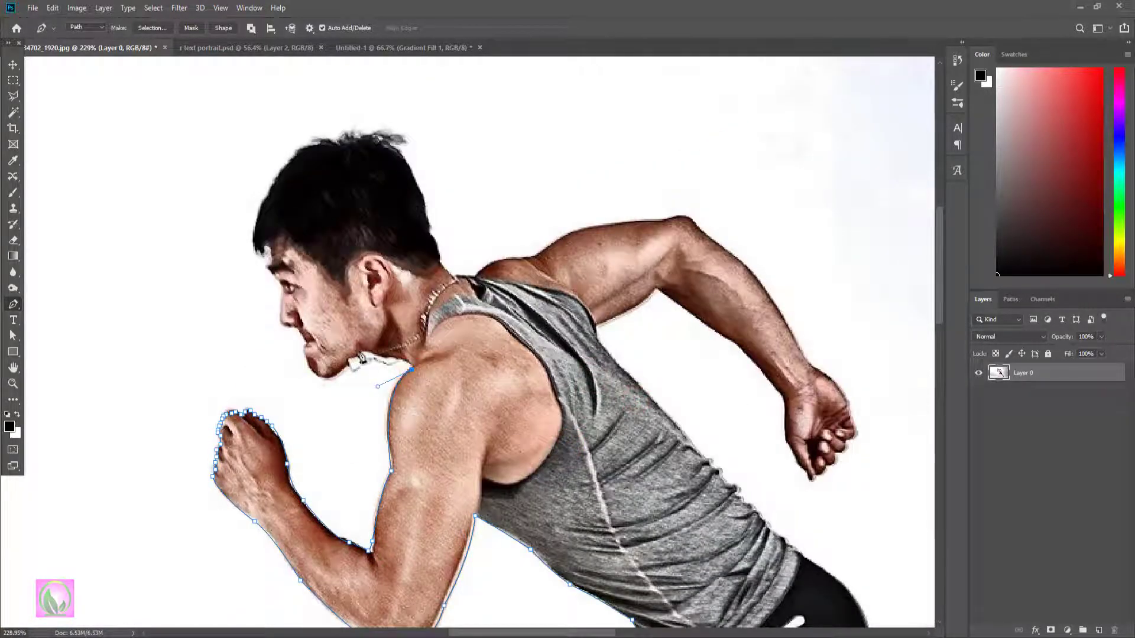
Trace the face, forehead, hair, back of the head, neck and shoulder
{"action": "left_click_drag", "start_coordinate": [297, 333], "coordinate": [356, 396]}
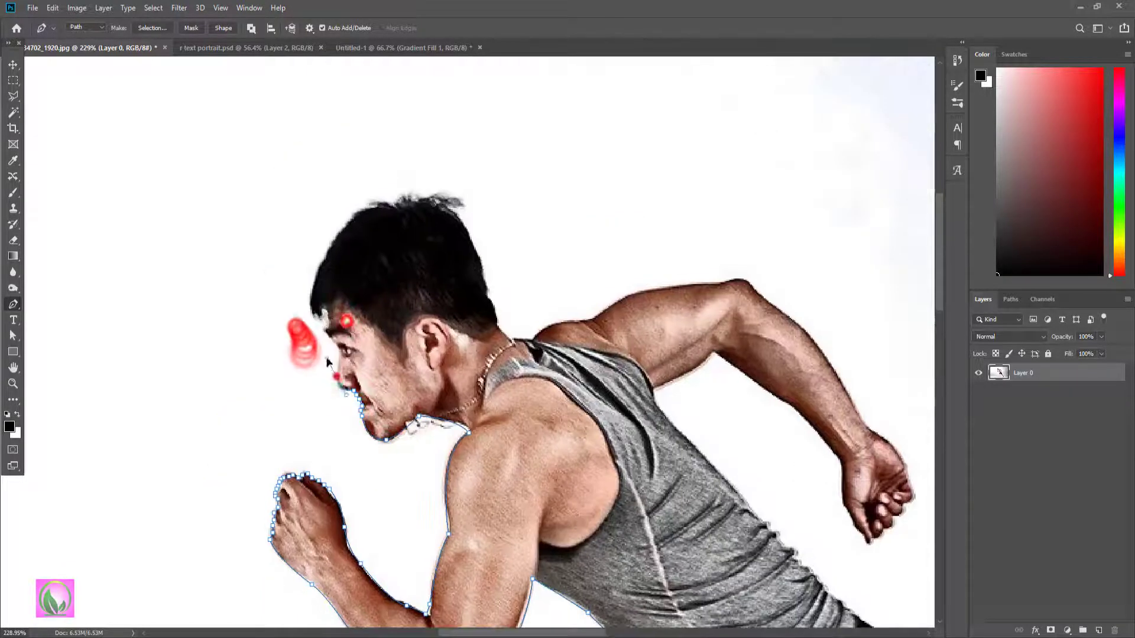
{"action": "left_click", "coordinate": [354, 393]}
{"action": "left_click", "coordinate": [338, 373]}
{"action": "left_click", "coordinate": [338, 352]}
{"action": "left_click", "coordinate": [319, 311]}
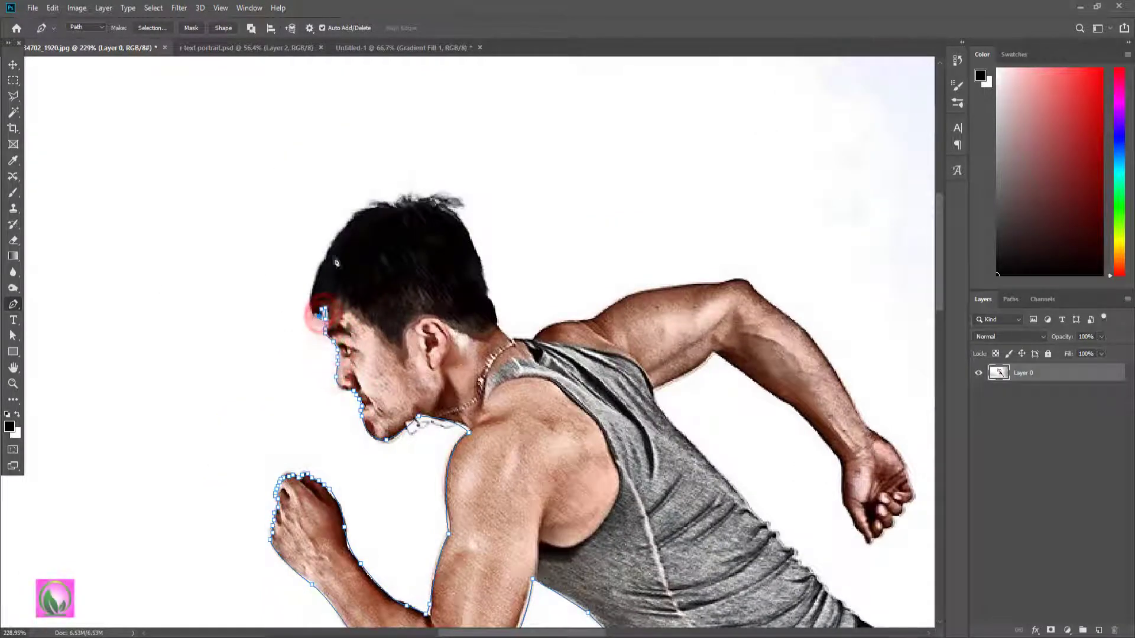
{"action": "left_click_drag", "start_coordinate": [335, 236], "coordinate": [371, 160]}
{"action": "left_click", "coordinate": [409, 193]}
{"action": "left_click", "coordinate": [461, 204]}
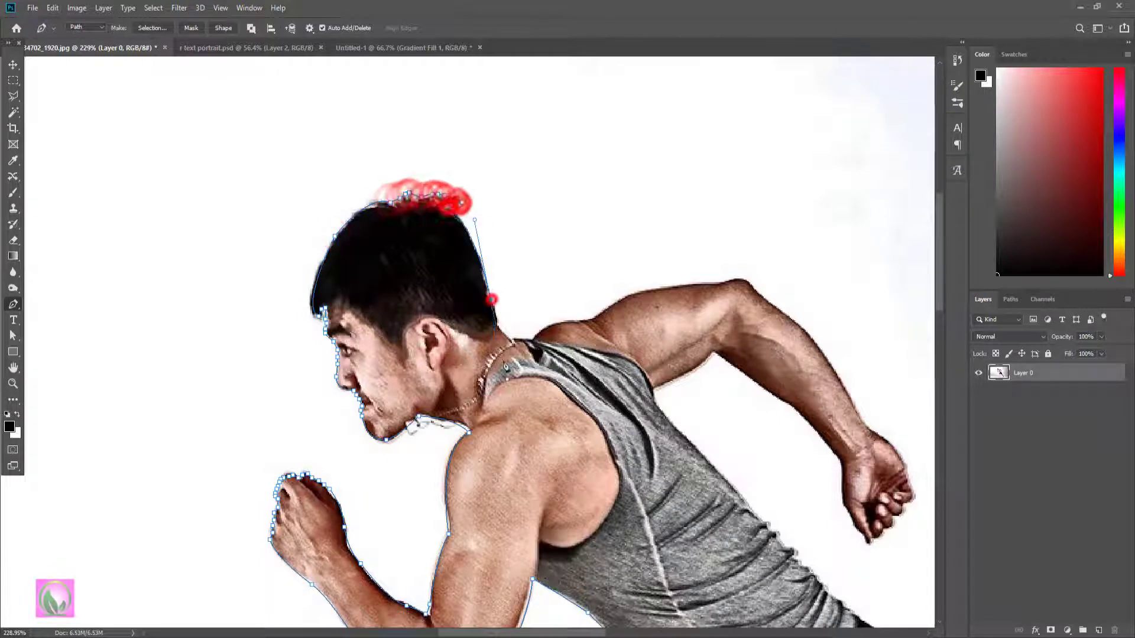
{"action": "left_click", "coordinate": [489, 295]}
{"action": "left_click", "coordinate": [509, 334]}
{"action": "left_click", "coordinate": [600, 320]}
{"action": "left_click", "coordinate": [529, 337]}
{"action": "left_click", "coordinate": [582, 318]}
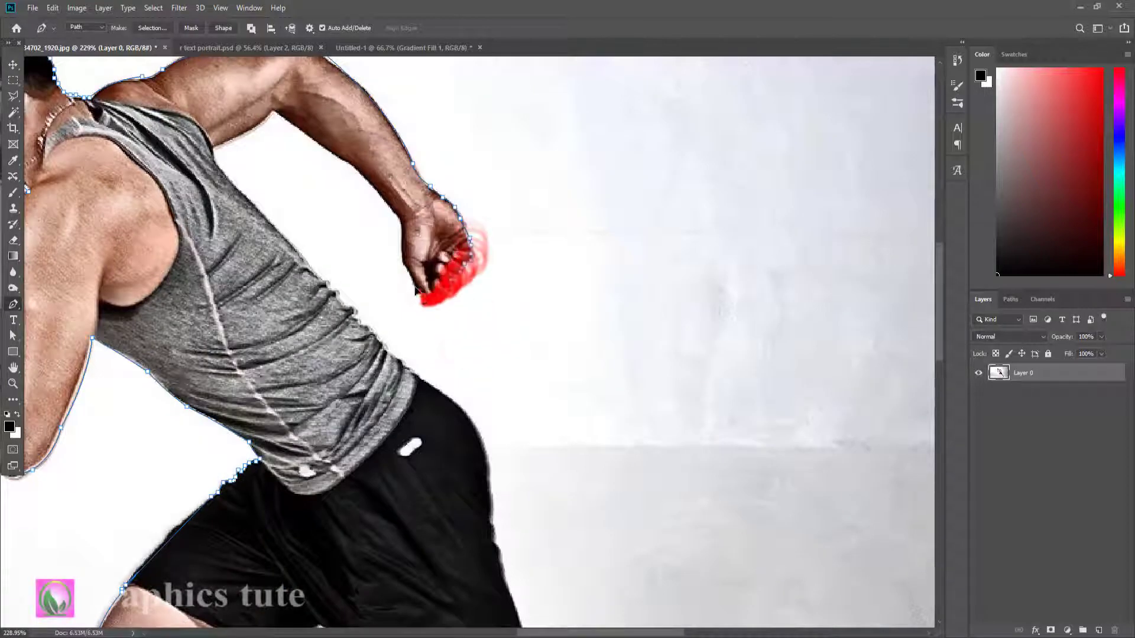
Finish the path along the raised arm, tank top, legs and shoe sole
{"action": "mouse_move", "coordinate": [308, 228]}
{"action": "left_mouse_down"}
{"action": "mouse_move", "coordinate": [562, 311]}
{"action": "mouse_move", "coordinate": [555, 342]}
{"action": "left_mouse_up"}
{"action": "left_click", "coordinate": [522, 231]}
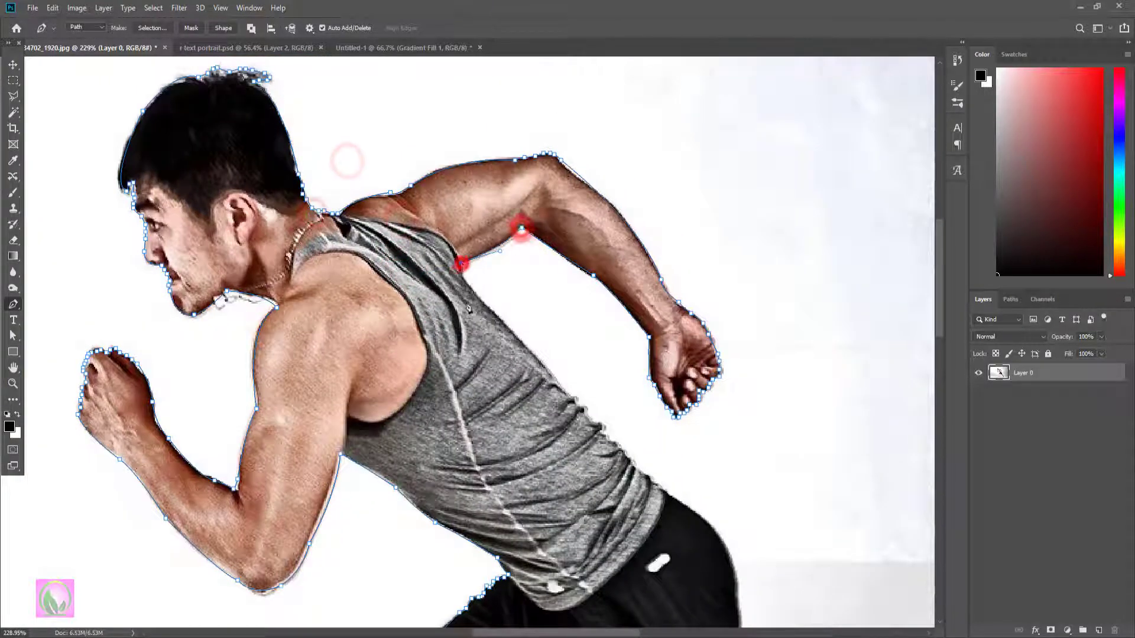
{"action": "left_click", "coordinate": [464, 265]}
{"action": "left_click", "coordinate": [486, 302]}
{"action": "mouse_move", "coordinate": [585, 412]}
{"action": "left_mouse_down"}
{"action": "mouse_move", "coordinate": [496, 243]}
{"action": "mouse_move", "coordinate": [508, 147]}
{"action": "left_mouse_up"}
{"action": "left_click_drag", "start_coordinate": [535, 413], "coordinate": [533, 276]}
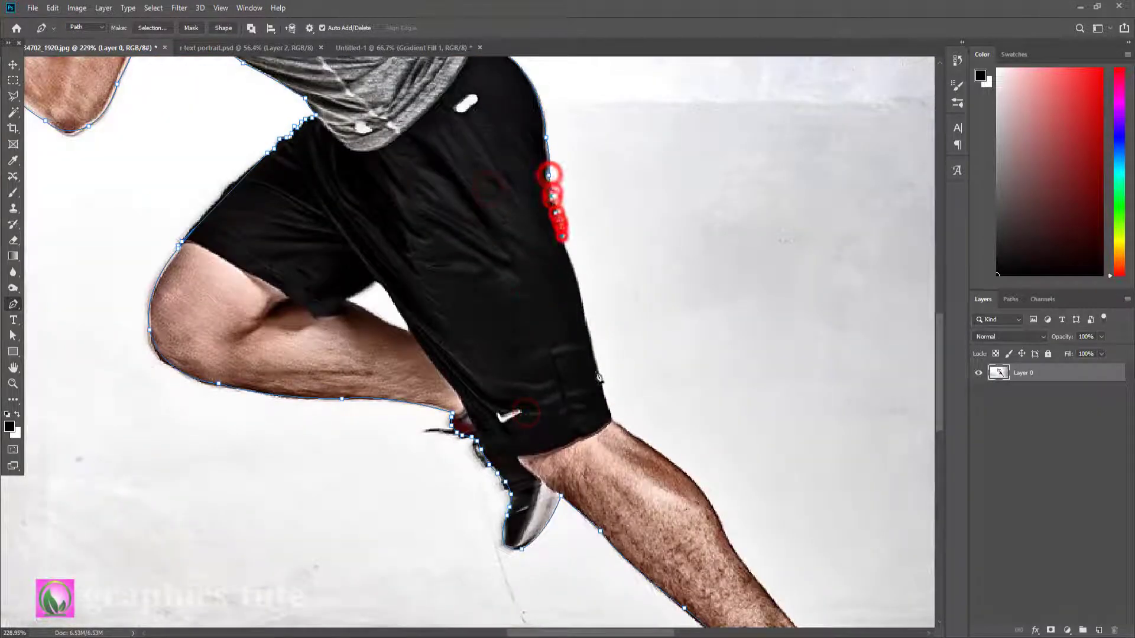
{"action": "left_click_drag", "start_coordinate": [612, 421], "coordinate": [508, 224]}
{"action": "left_click_drag", "start_coordinate": [620, 340], "coordinate": [461, 77]}
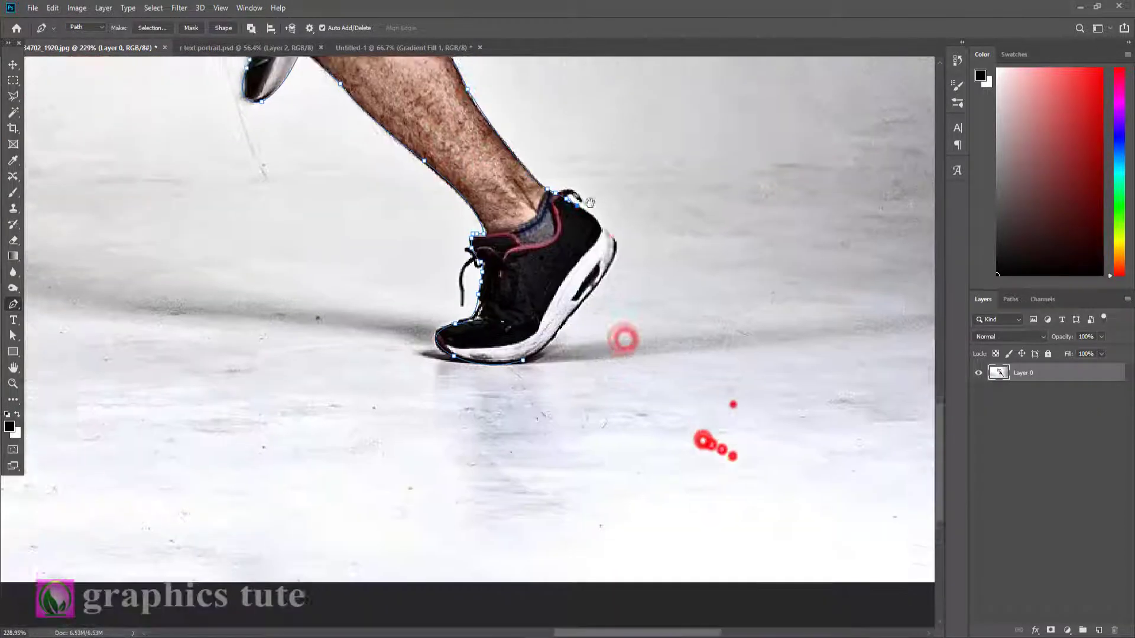
{"action": "left_click", "coordinate": [609, 230]}
{"action": "left_click", "coordinate": [550, 323]}
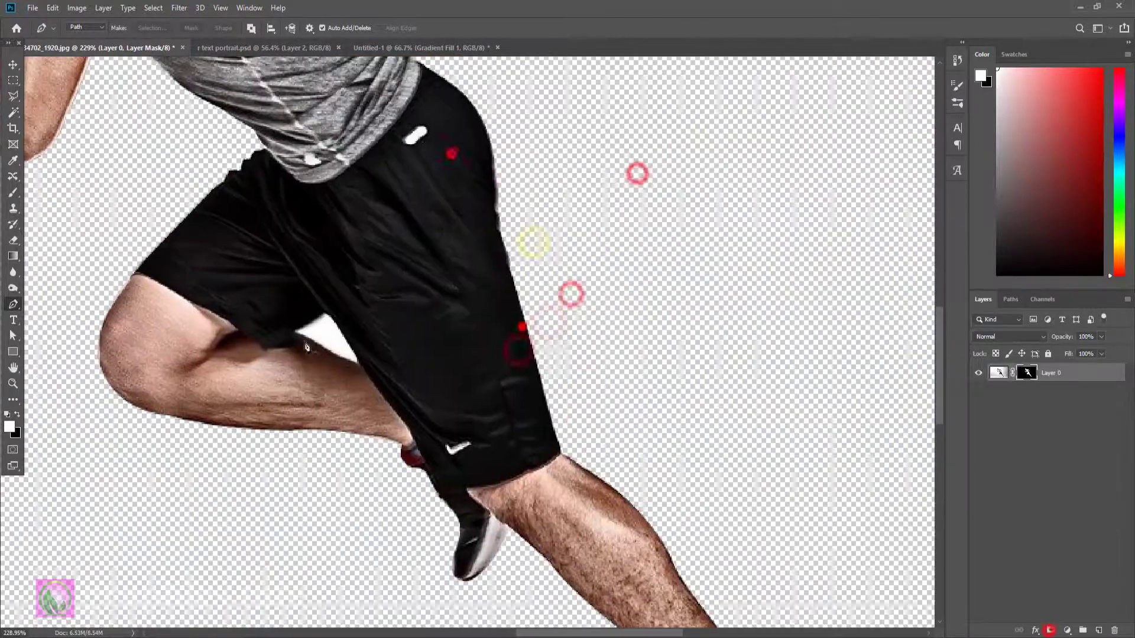
Outline the triangular gap between the legs and make it a selection
{"action": "left_click", "coordinate": [327, 312]}
{"action": "left_click", "coordinate": [295, 332]}
{"action": "left_click", "coordinate": [358, 363]}
{"action": "left_click", "coordinate": [327, 313]}
{"action": "right_click", "coordinate": [327, 353]}
{"action": "left_click", "coordinate": [371, 387]}
{"action": "left_click", "coordinate": [624, 173]}
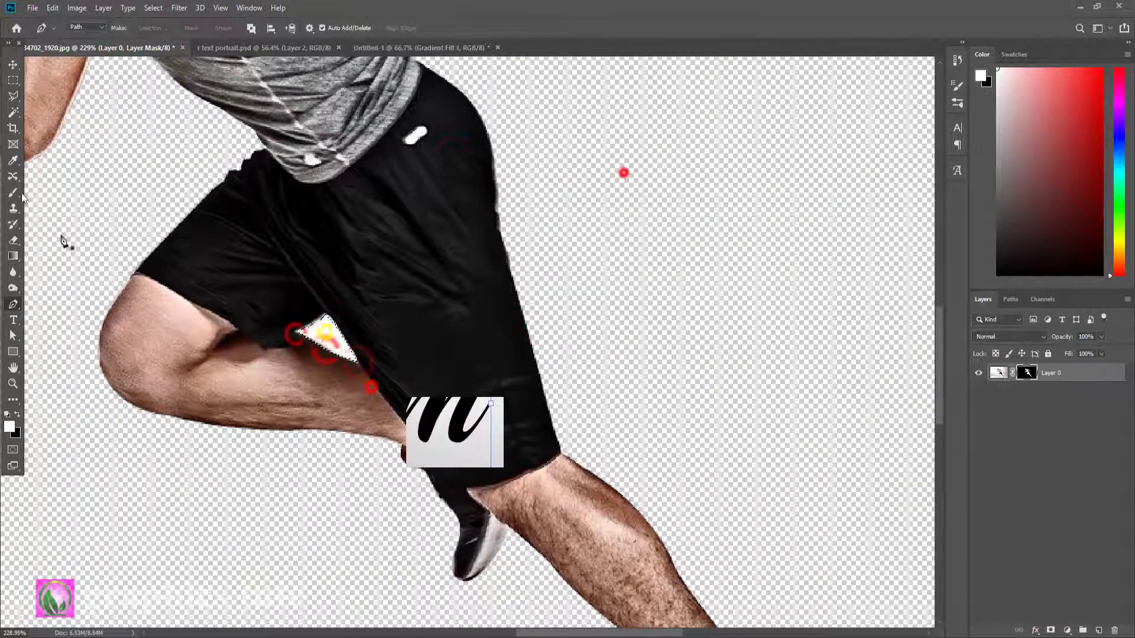
Paint black on the mask over the leg gap with the Brush, then zoom out
{"action": "key", "text": "b"}
{"action": "key", "text": "x"}
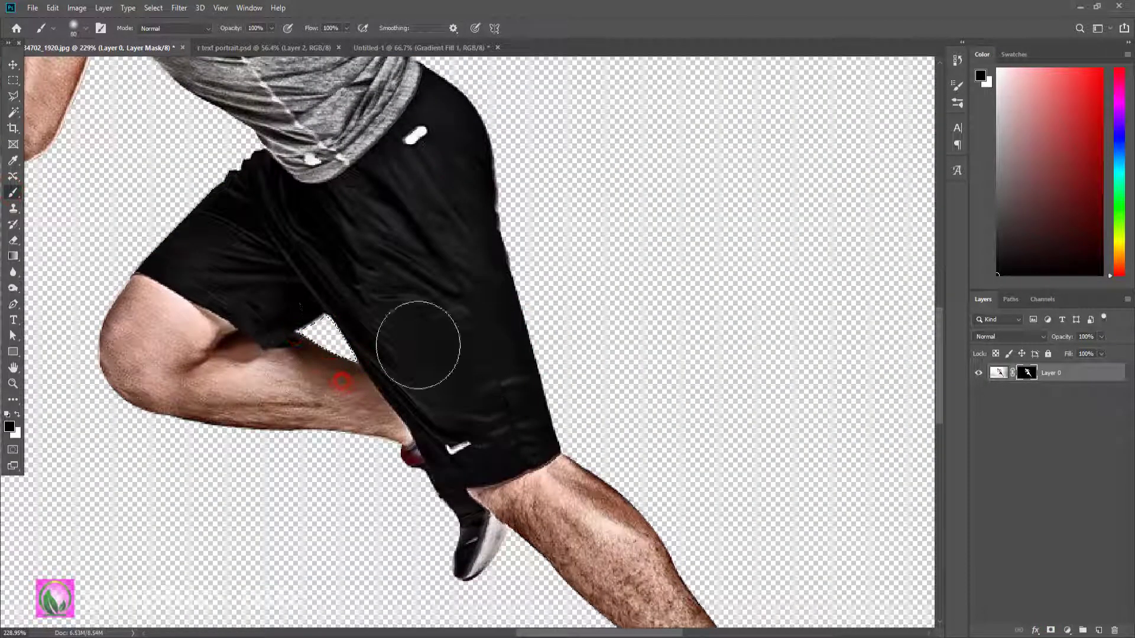
{"action": "mouse_move", "coordinate": [394, 310]}
{"action": "left_mouse_down"}
{"action": "mouse_move", "coordinate": [304, 324]}
{"action": "mouse_move", "coordinate": [304, 393]}
{"action": "mouse_move", "coordinate": [316, 380]}
{"action": "left_mouse_up"}
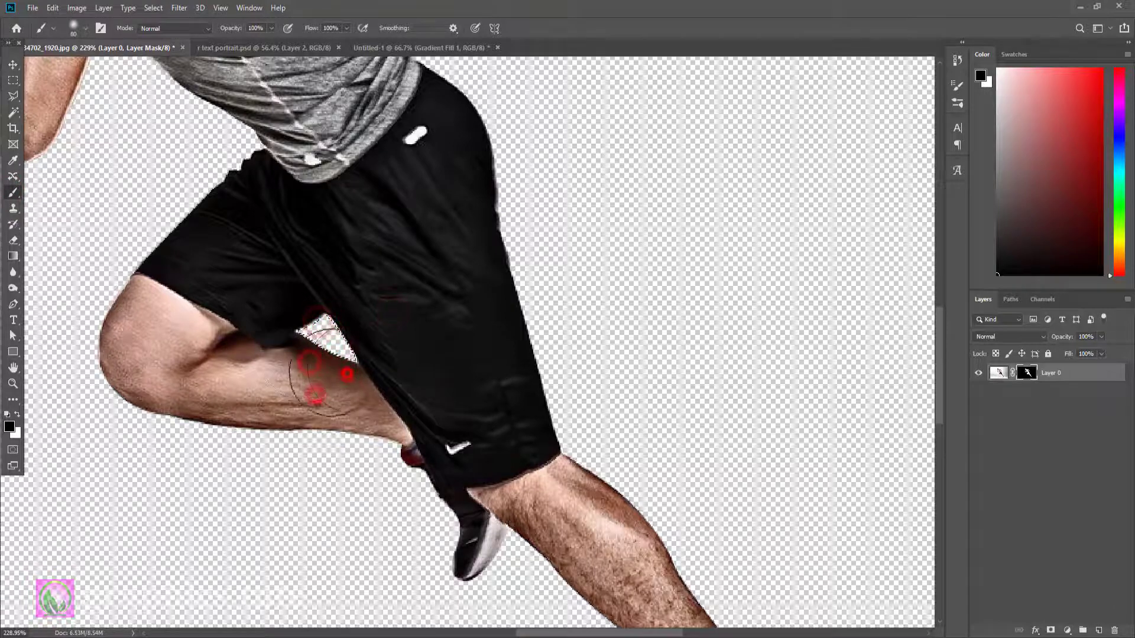
{"action": "left_click", "coordinate": [13, 383]}
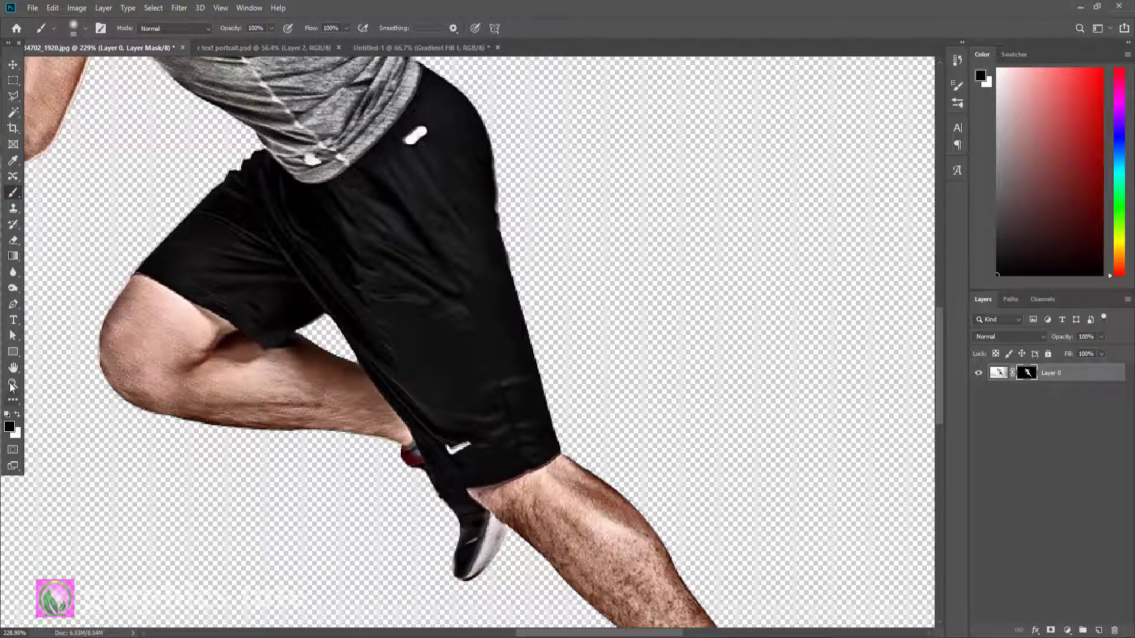
{"action": "left_click_drag", "start_coordinate": [409, 438], "coordinate": [335, 400]}
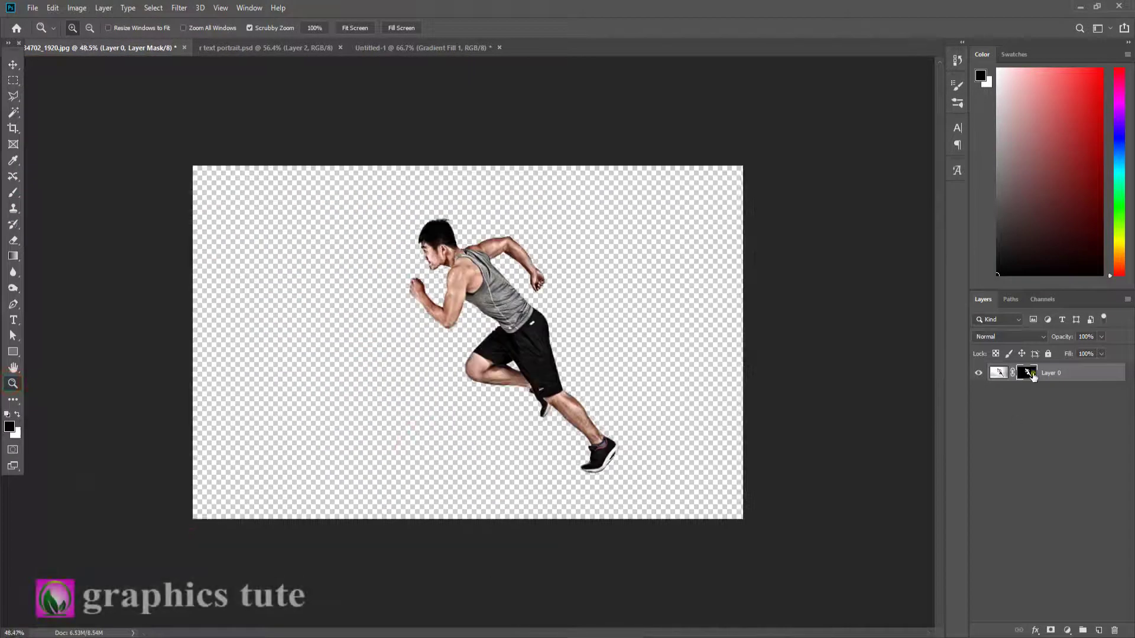
Refine the runner's mask in Select and Mask with 1 px radius and slight smoothing
{"action": "right_click", "coordinate": [1033, 376]}
{"action": "left_click", "coordinate": [1049, 463]}
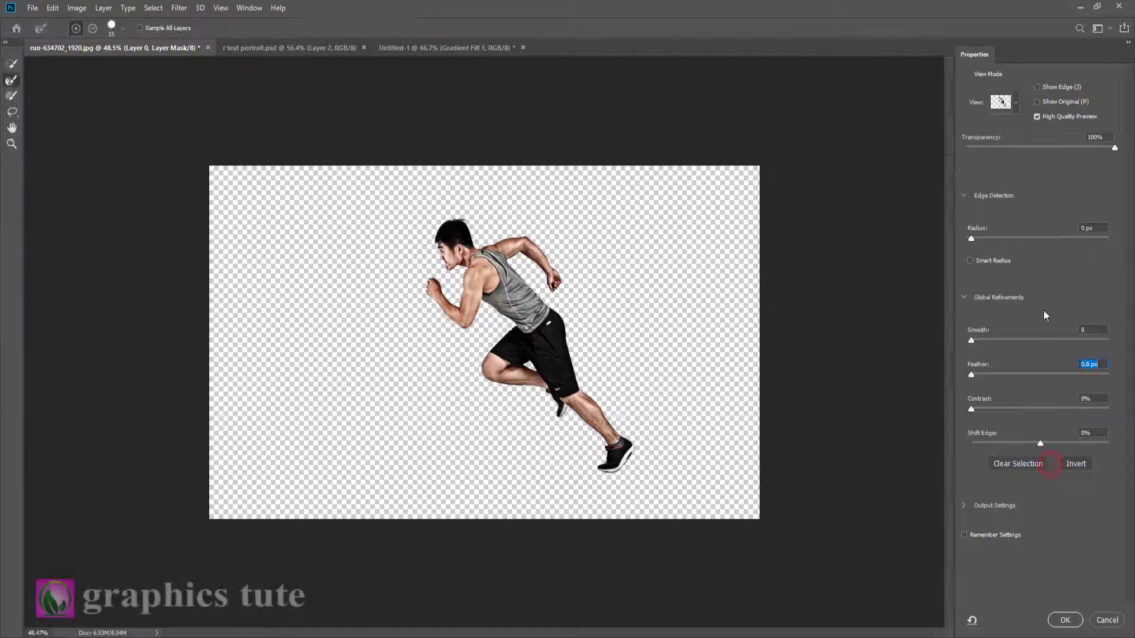
{"action": "left_click", "coordinate": [973, 240]}
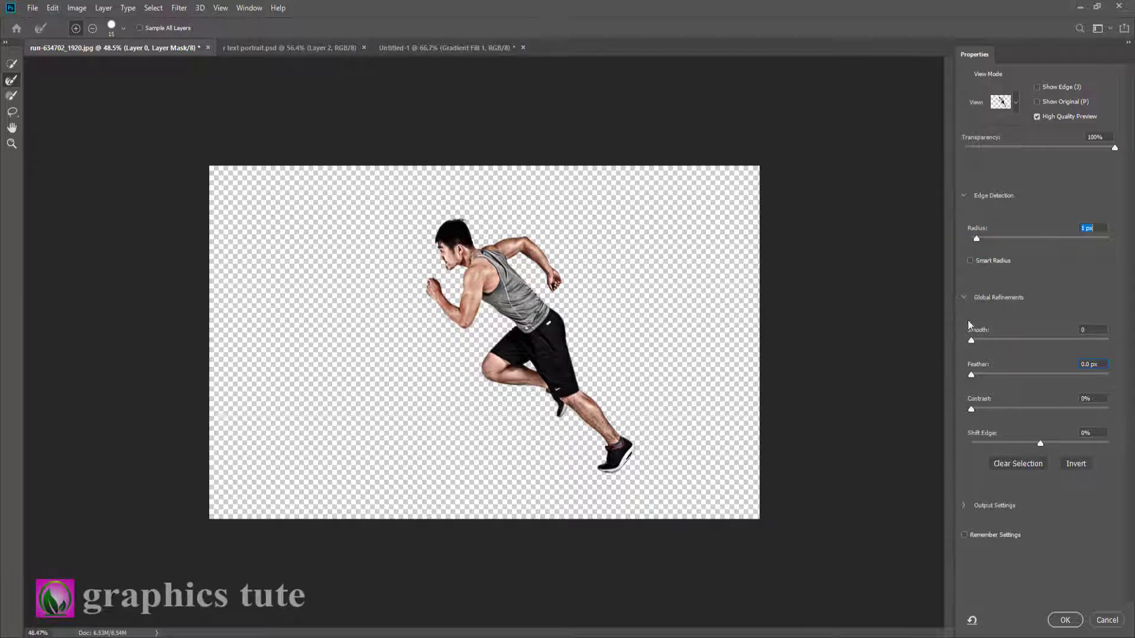
{"action": "left_click_drag", "start_coordinate": [972, 341], "coordinate": [974, 375]}
{"action": "left_click", "coordinate": [972, 374]}
{"action": "left_click", "coordinate": [1065, 621]}
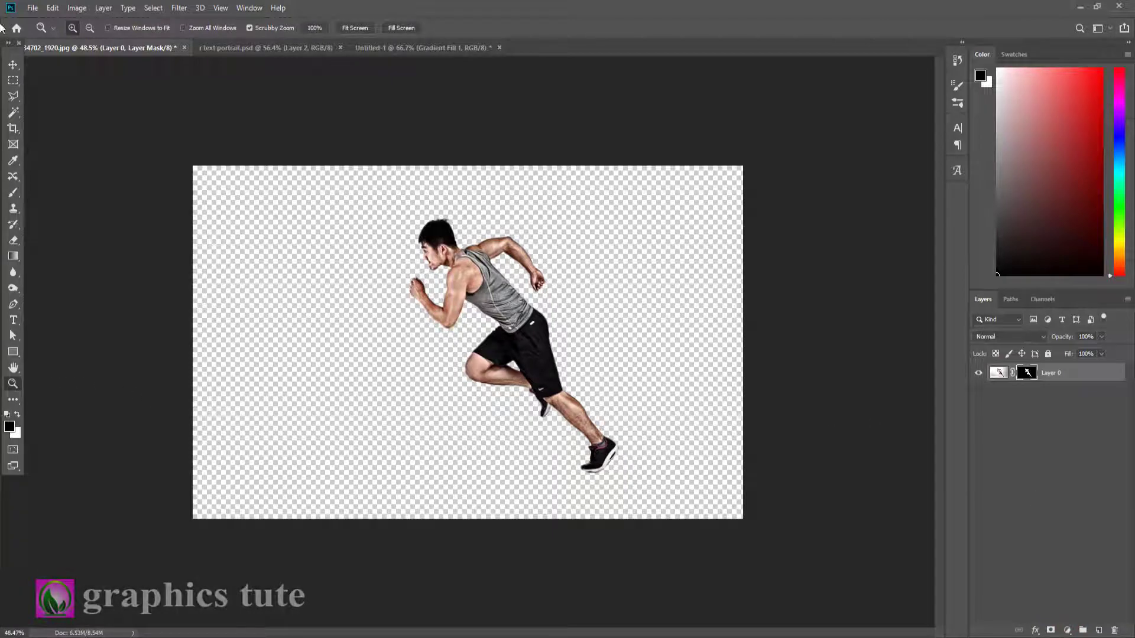
{"action": "left_click", "coordinate": [12, 65]}
Drag the runner into the gradient document, hide it, and select Gradient Fill 1
{"action": "mouse_move", "coordinate": [438, 232]}
{"action": "left_mouse_down"}
{"action": "mouse_move", "coordinate": [370, 49]}
{"action": "mouse_move", "coordinate": [399, 290]}
{"action": "left_mouse_up"}
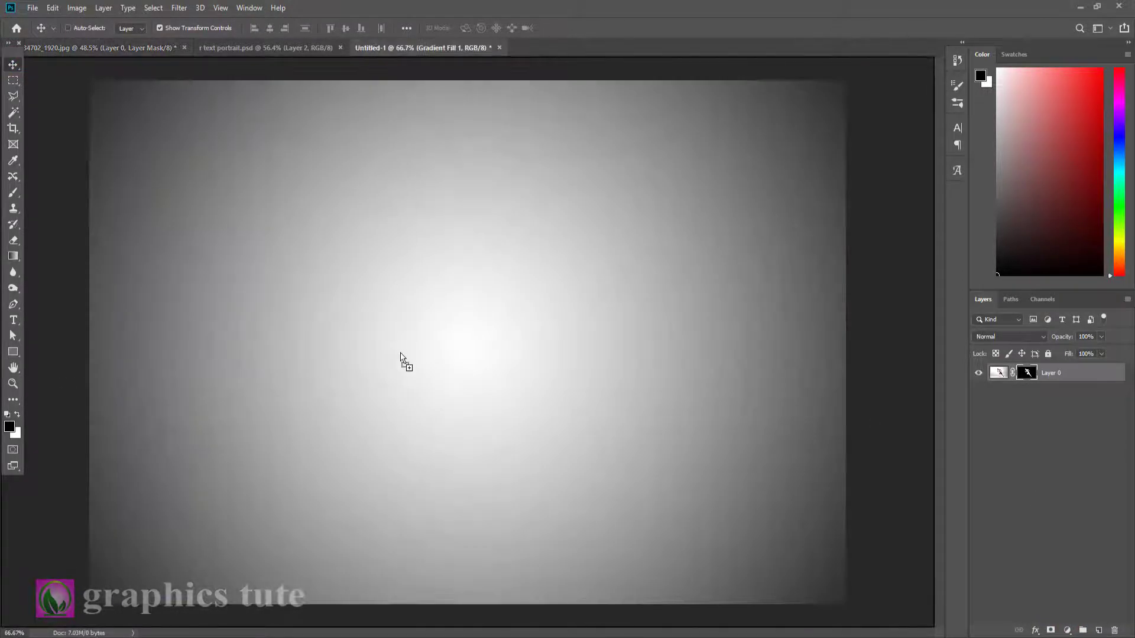
{"action": "left_click_drag", "start_coordinate": [400, 357], "coordinate": [575, 436]}
{"action": "left_click", "coordinate": [979, 374]}
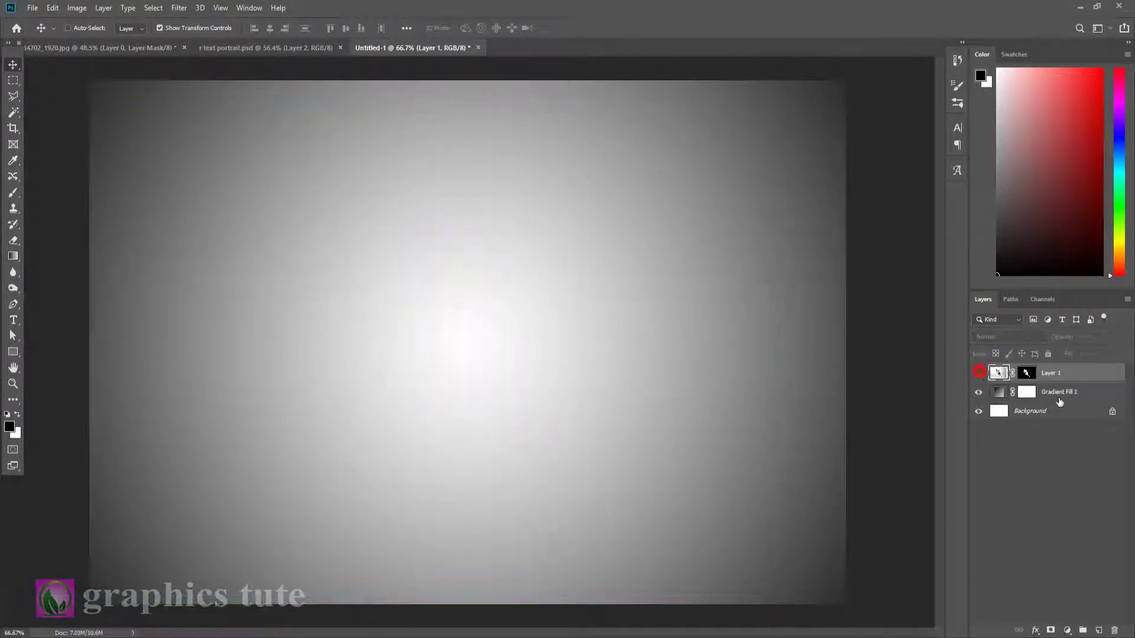
{"action": "left_click", "coordinate": [1058, 391]}
Create separate black script text layers 'R' and 'um' and select the R layer
{"action": "left_click", "coordinate": [13, 321]}
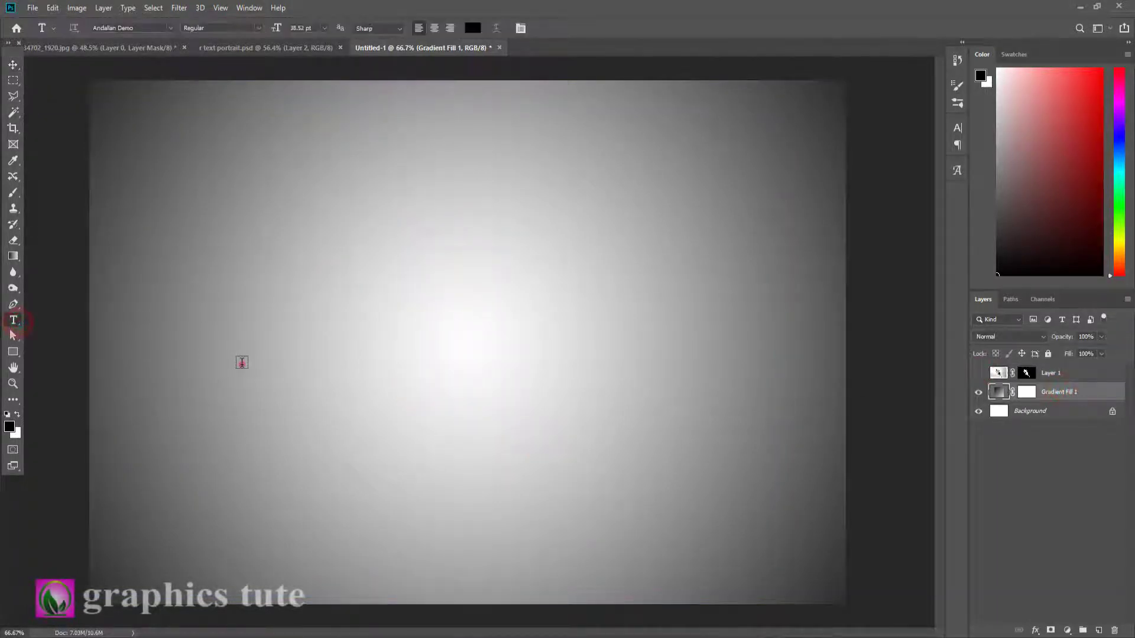
{"action": "left_click", "coordinate": [242, 362]}
{"action": "type", "text": "R"}
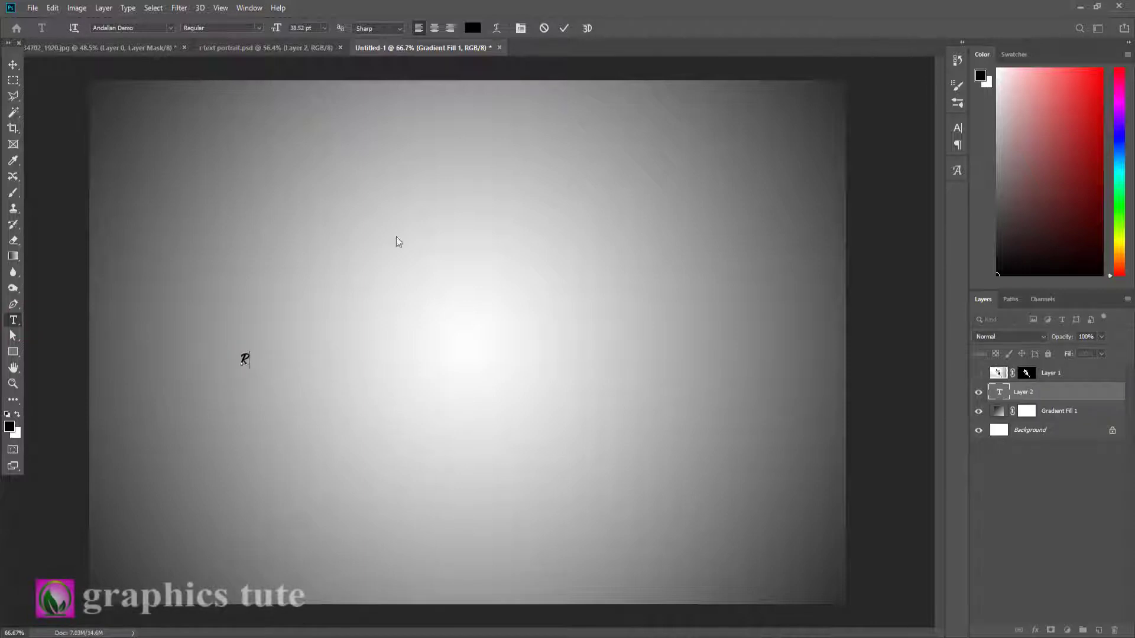
{"action": "left_click", "coordinate": [282, 397]}
{"action": "type", "text": "um"}
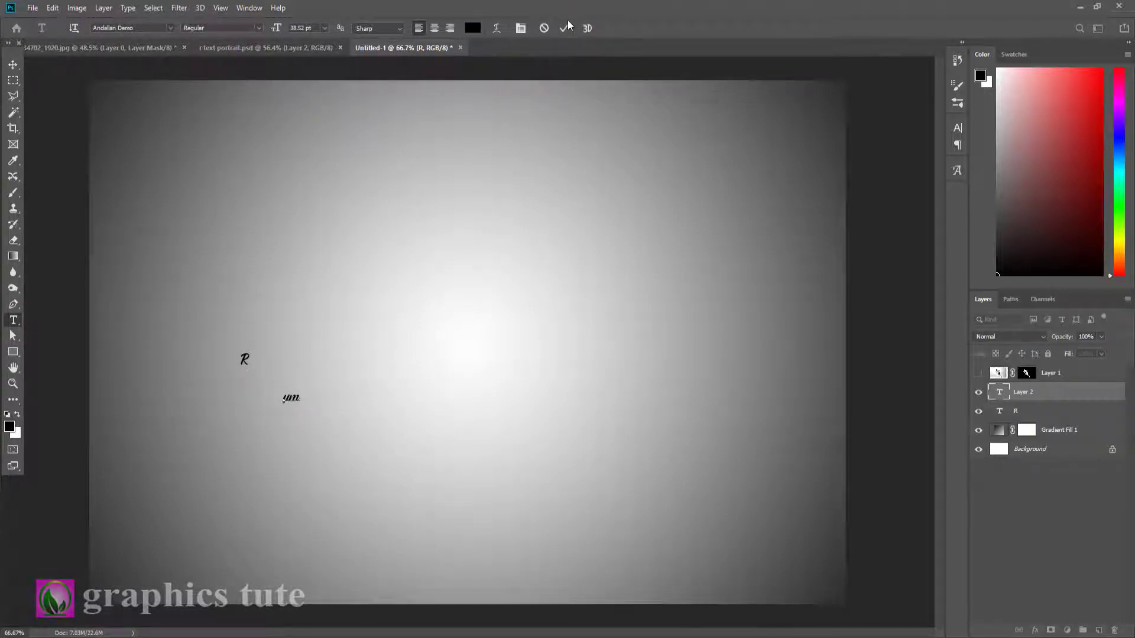
{"action": "left_click", "coordinate": [1022, 410]}
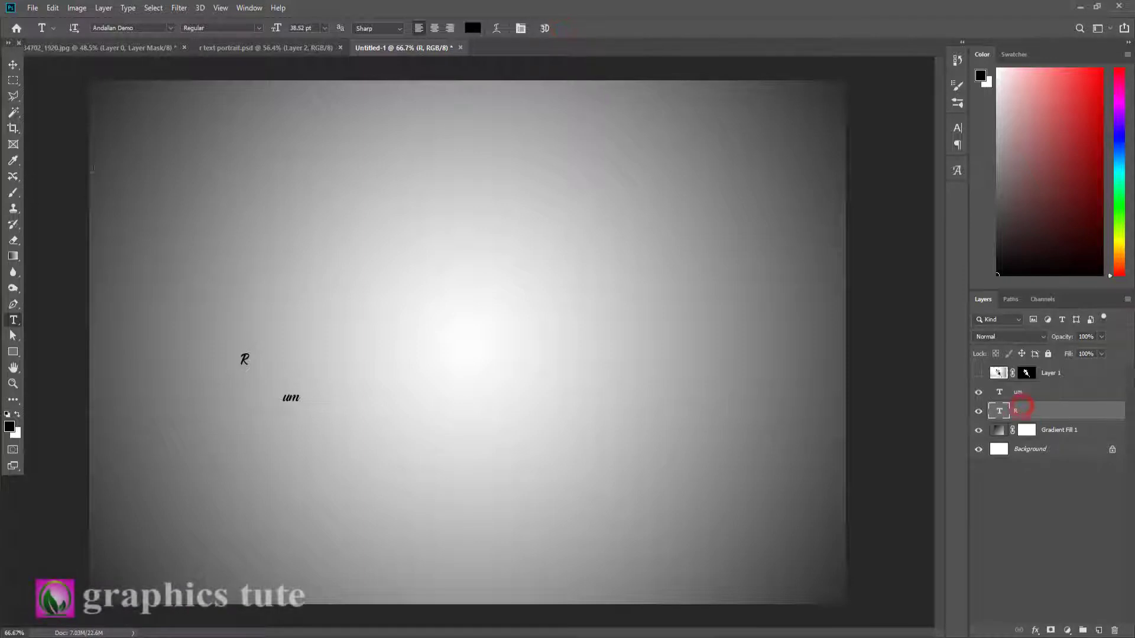
{"action": "left_click", "coordinate": [17, 69]}
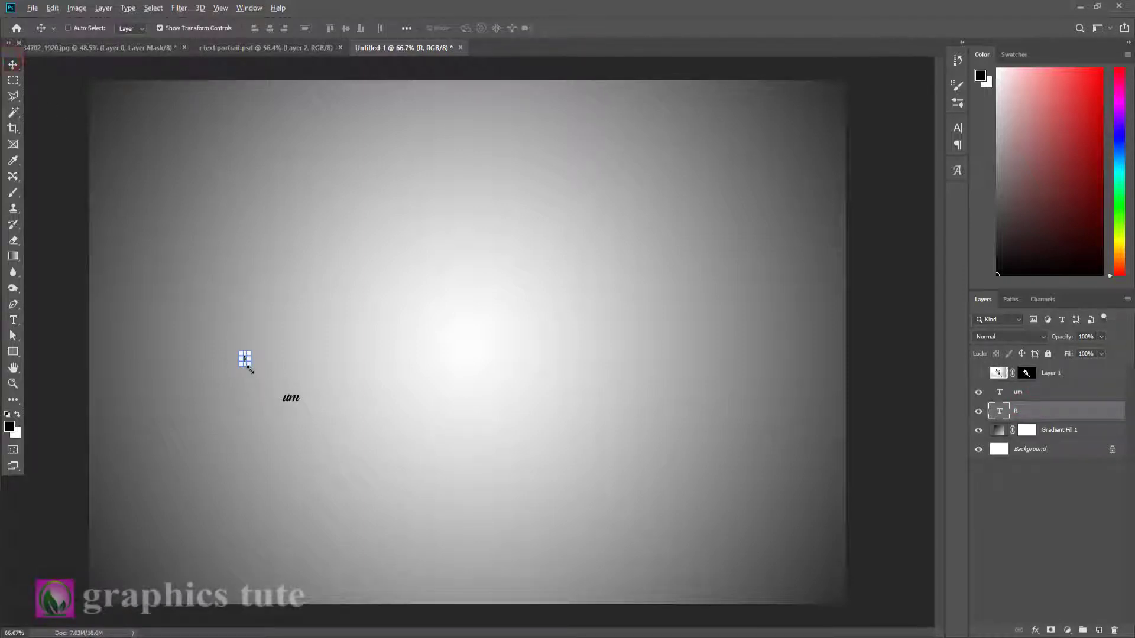
Enlarge the R hugely, shift it down-right, and place 'um' against its leg
{"action": "mouse_move", "coordinate": [250, 370]}
{"action": "left_mouse_down"}
{"action": "mouse_move", "coordinate": [380, 451]}
{"action": "mouse_move", "coordinate": [471, 476]}
{"action": "left_mouse_up"}
{"action": "left_click_drag", "start_coordinate": [471, 476], "coordinate": [524, 492]}
{"action": "left_click_drag", "start_coordinate": [286, 449], "coordinate": [356, 463]}
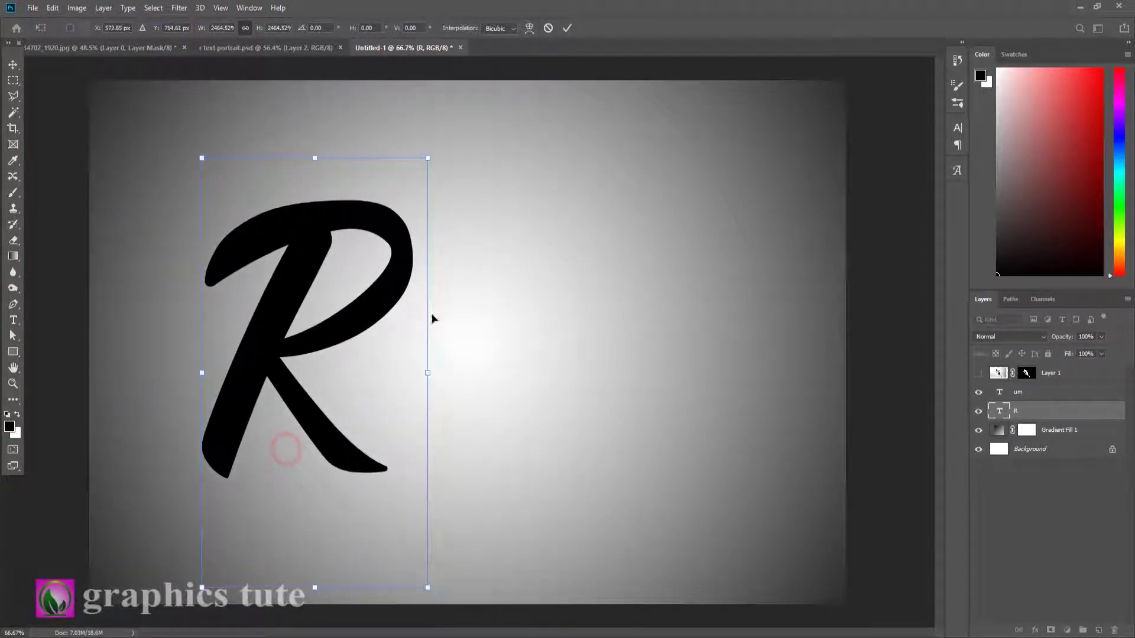
{"action": "left_click", "coordinate": [1042, 393]}
{"action": "mouse_move", "coordinate": [297, 399]}
{"action": "left_mouse_down"}
{"action": "mouse_move", "coordinate": [413, 412]}
{"action": "mouse_move", "coordinate": [519, 451]}
{"action": "left_mouse_up"}
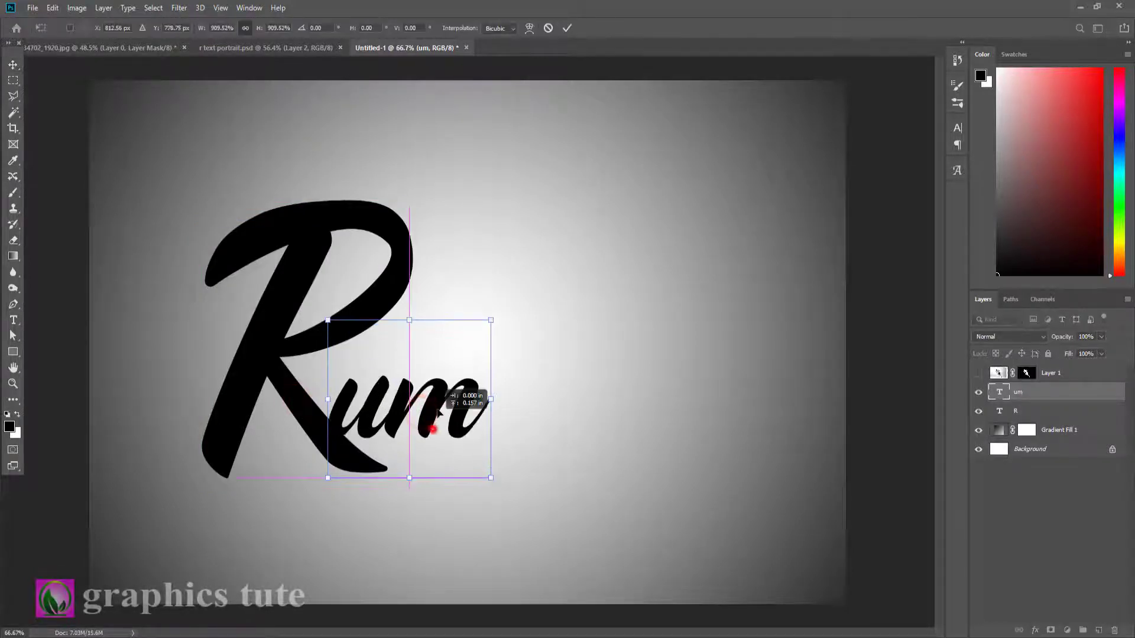
{"action": "left_click", "coordinate": [565, 28]}
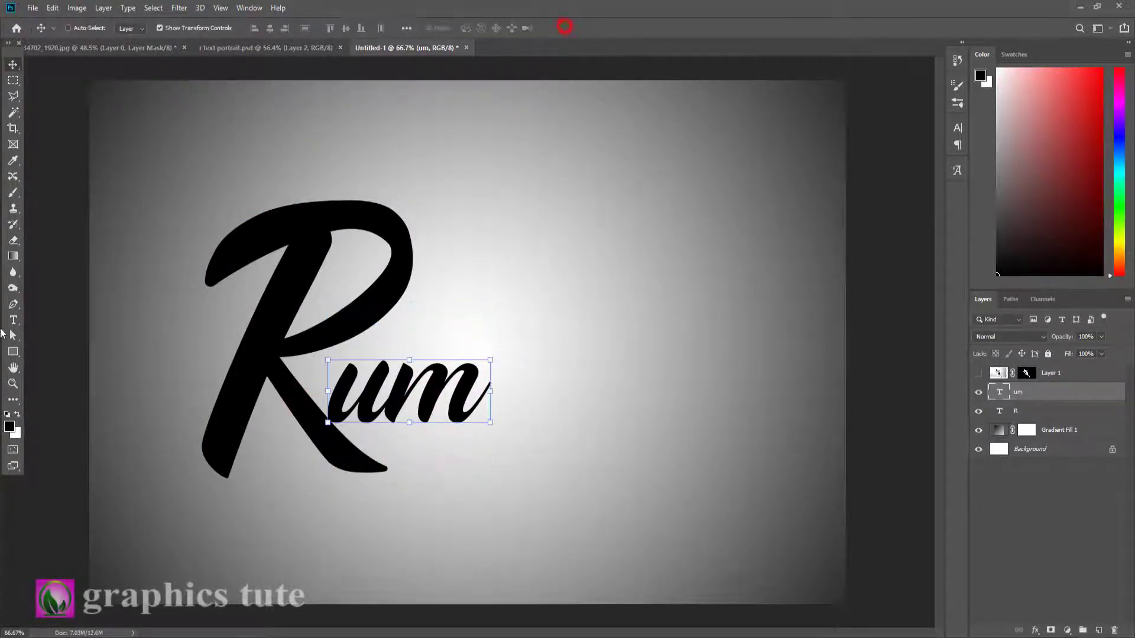
Change the 'um' text to 'un'
{"action": "left_click", "coordinate": [14, 320]}
{"action": "left_click", "coordinate": [468, 393]}
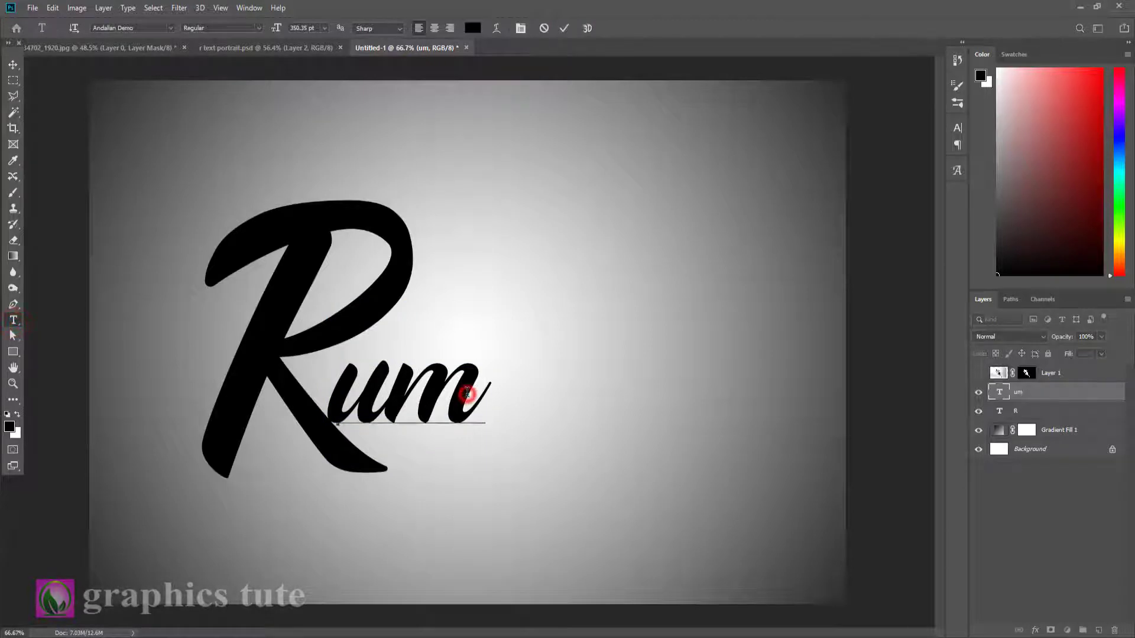
{"action": "key", "text": "BackSpace"}
{"action": "type", "text": "n"}
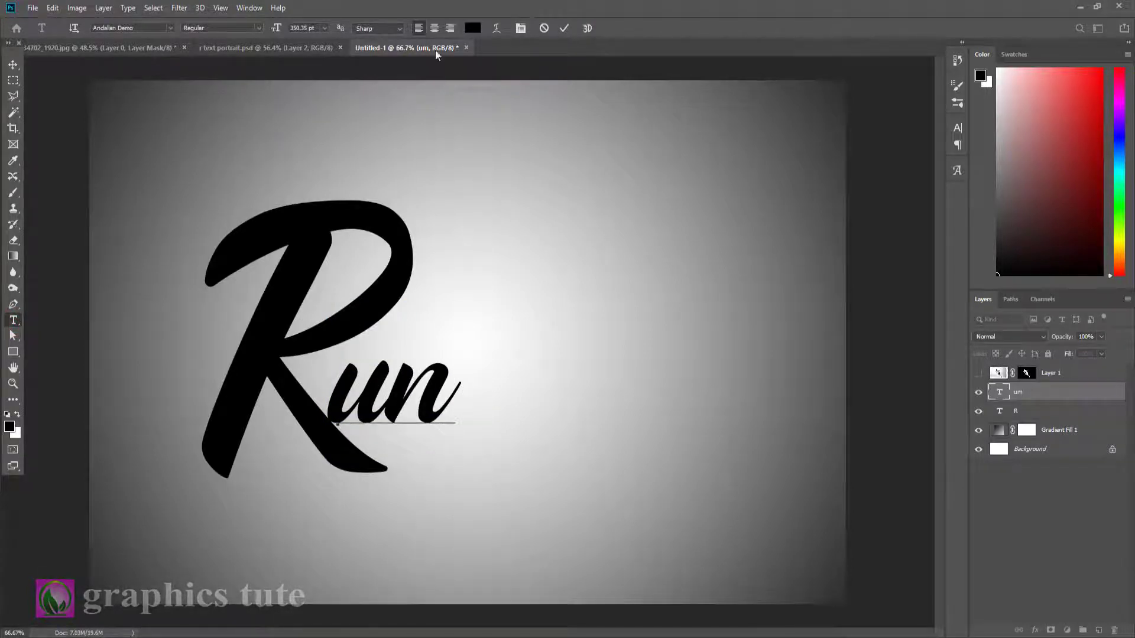
{"action": "left_click", "coordinate": [564, 28]}
{"action": "left_click", "coordinate": [13, 63]}
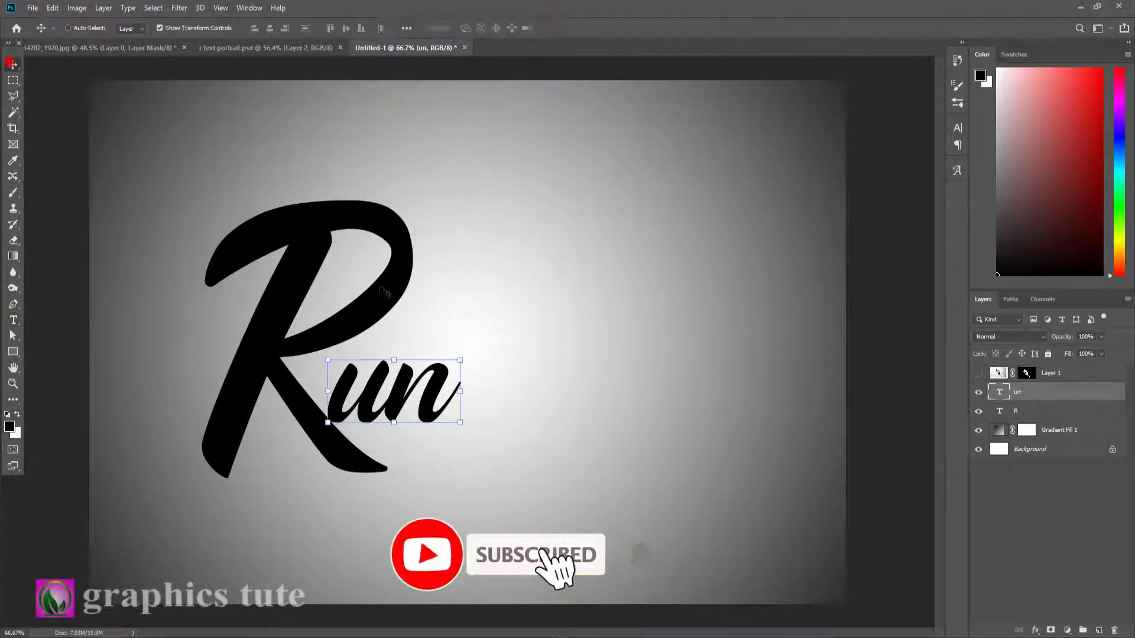
Scale up and stretch 'un' wider beside the R, then select both text layers
{"action": "left_click_drag", "start_coordinate": [460, 422], "coordinate": [529, 390]}
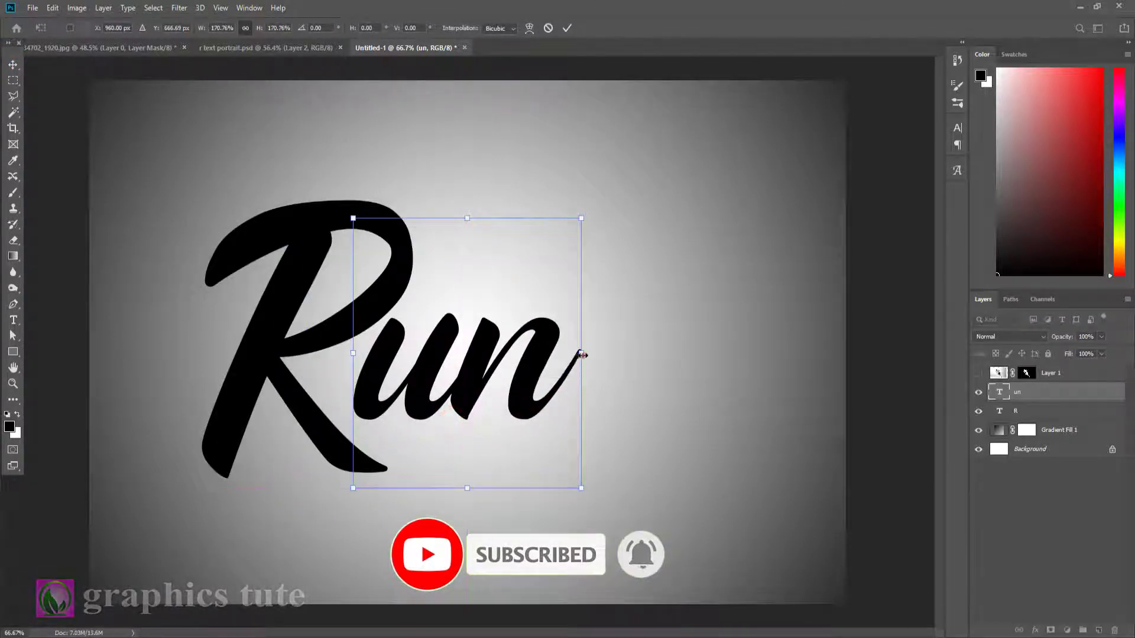
{"action": "left_click_drag", "start_coordinate": [583, 354], "coordinate": [619, 353]}
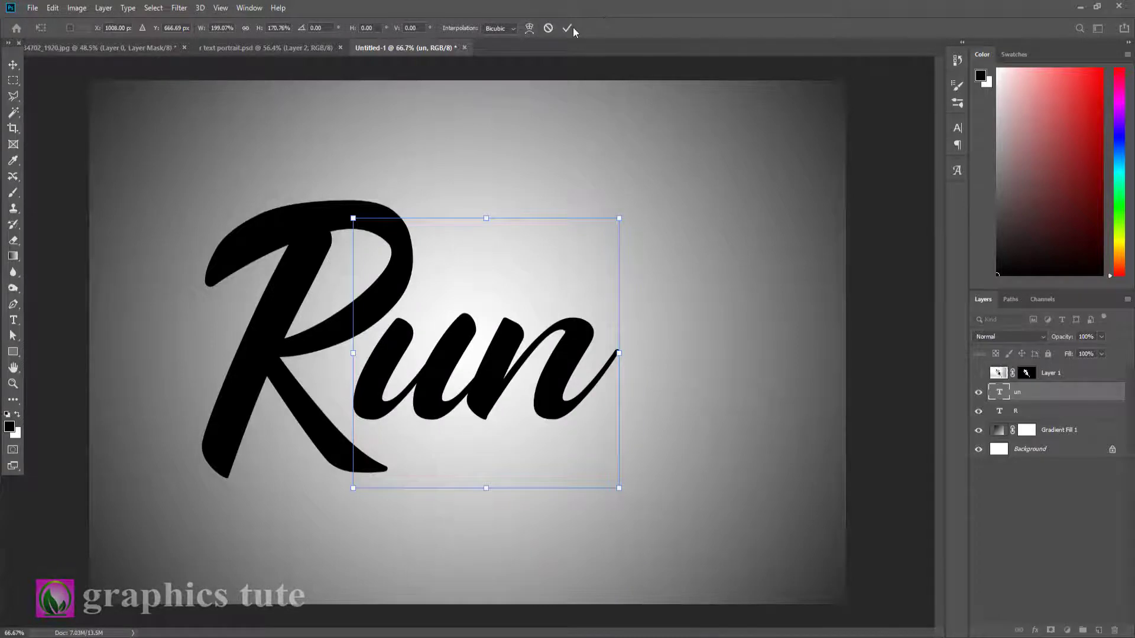
{"action": "left_click", "coordinate": [567, 28]}
{"action": "left_click", "coordinate": [1028, 410], "text": "shift"}
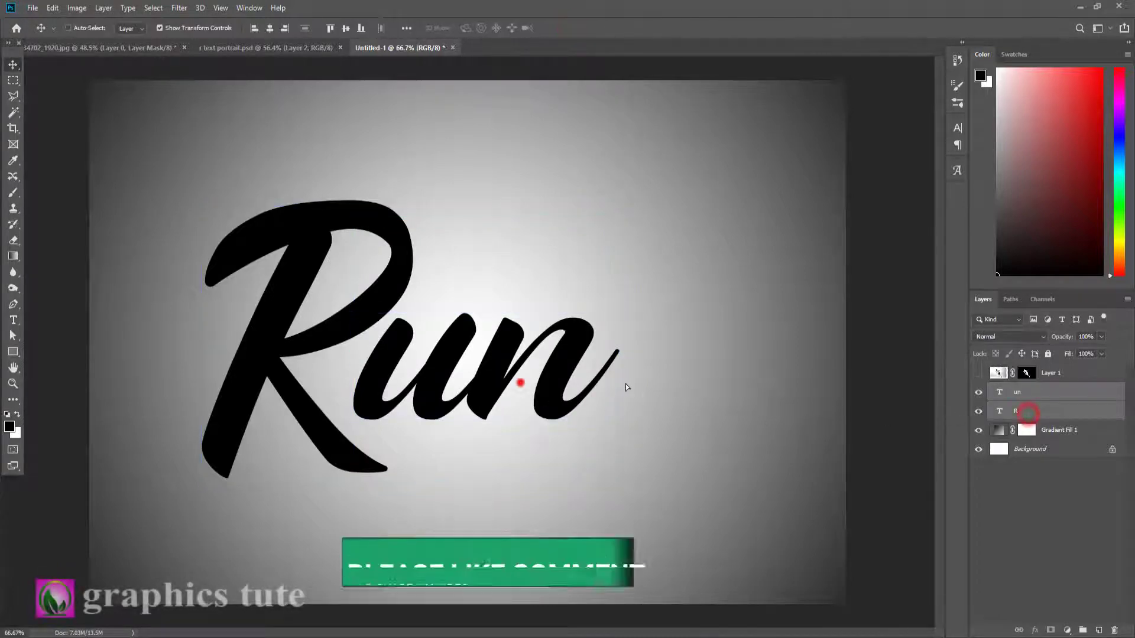
Shift the Run lettering right and make the runner layer visible between 'un' and R
{"action": "left_click_drag", "start_coordinate": [626, 387], "coordinate": [709, 385]}
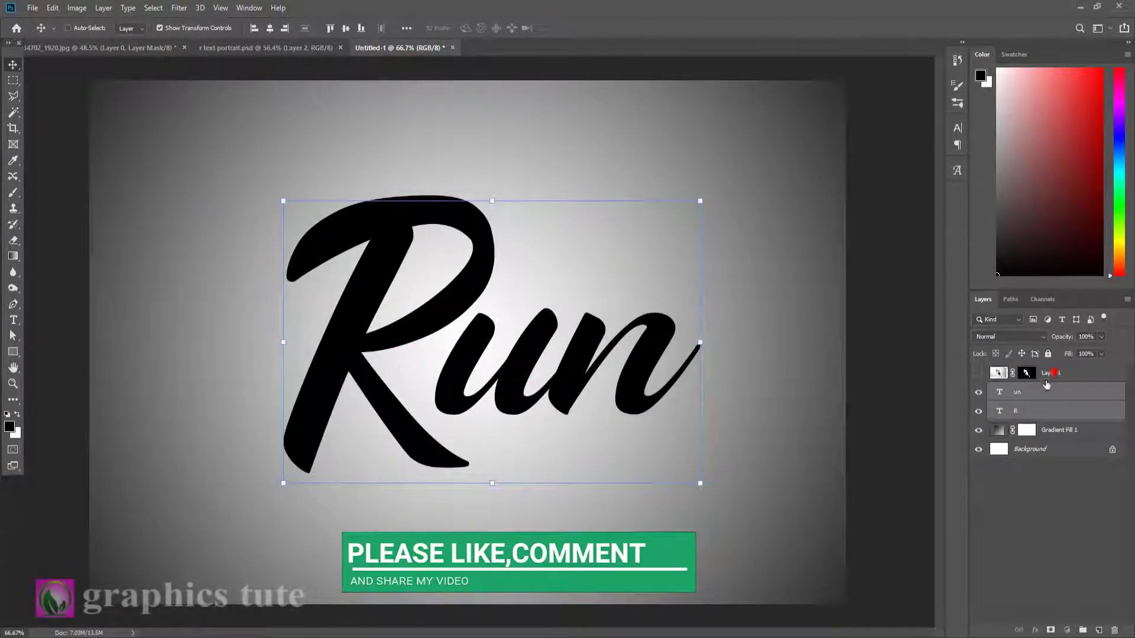
{"action": "left_click_drag", "start_coordinate": [1046, 383], "coordinate": [987, 407]}
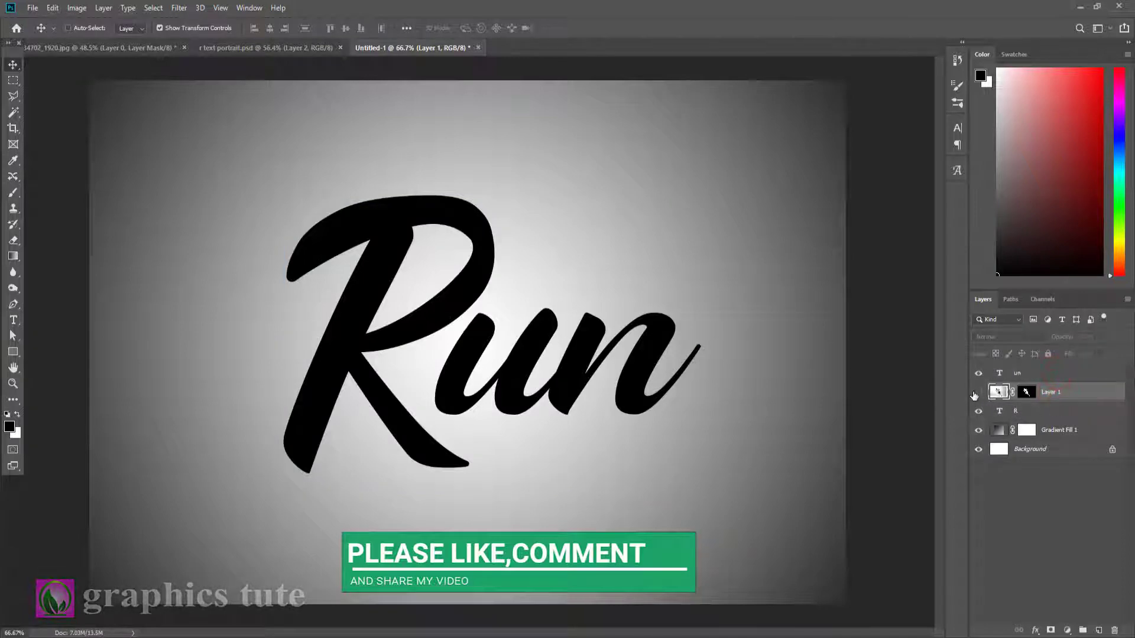
{"action": "left_click", "coordinate": [977, 393]}
Apply the runner's layer mask and position him on the left over the R
{"action": "right_click", "coordinate": [1026, 393]}
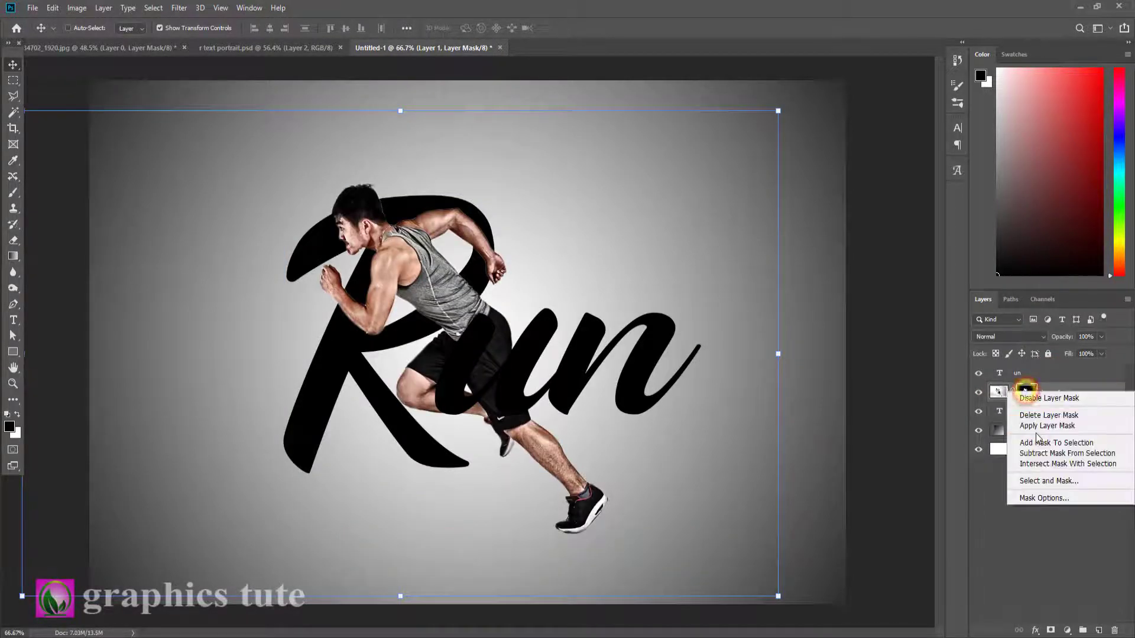
{"action": "left_click", "coordinate": [1046, 425]}
{"action": "left_click_drag", "start_coordinate": [503, 341], "coordinate": [369, 305]}
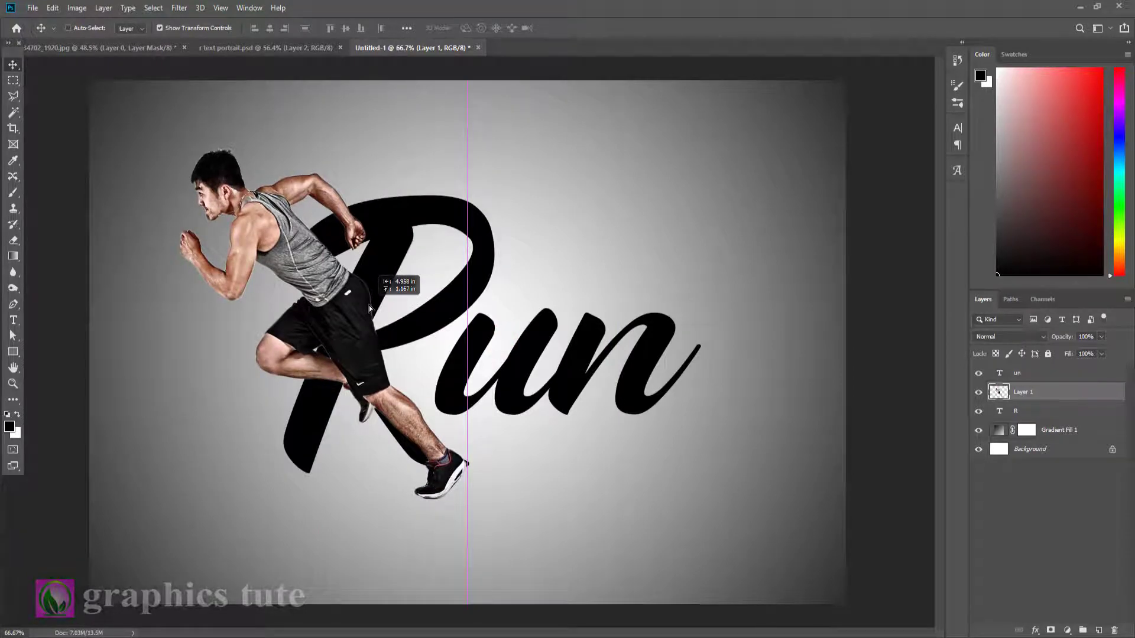
{"action": "mouse_move", "coordinate": [369, 308]}
{"action": "left_mouse_down"}
{"action": "mouse_move", "coordinate": [384, 311]}
{"action": "mouse_move", "coordinate": [369, 307]}
{"action": "left_mouse_up"}
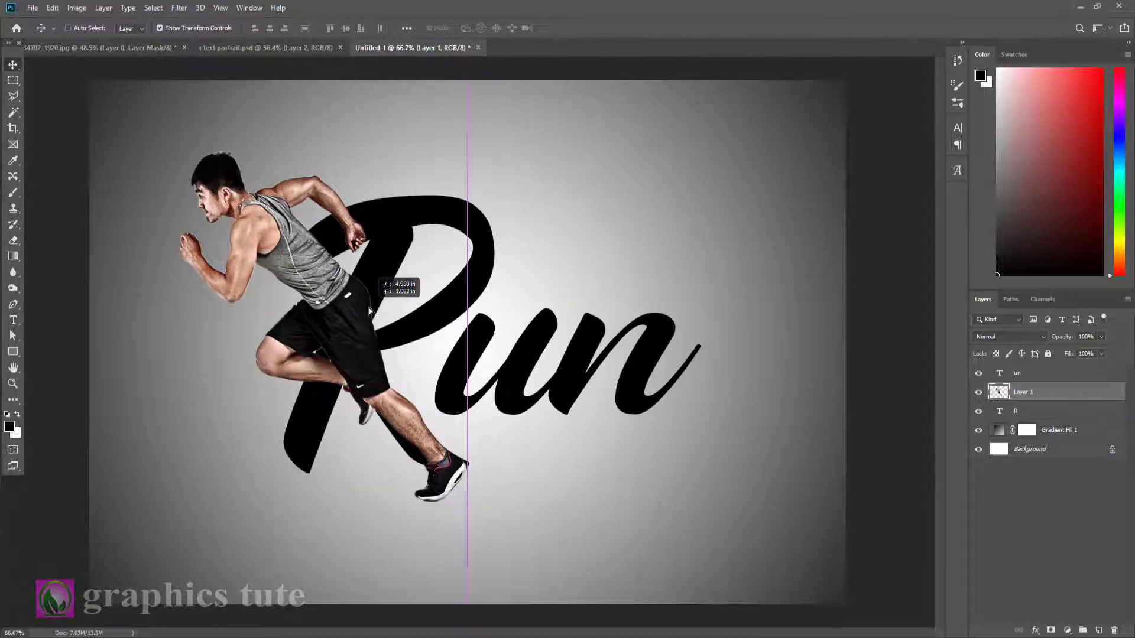
{"action": "left_click_drag", "start_coordinate": [369, 307], "coordinate": [369, 308]}
Enlarge the R slightly with Free Transform, raise it a little, and commit
{"action": "left_click", "coordinate": [1012, 407]}
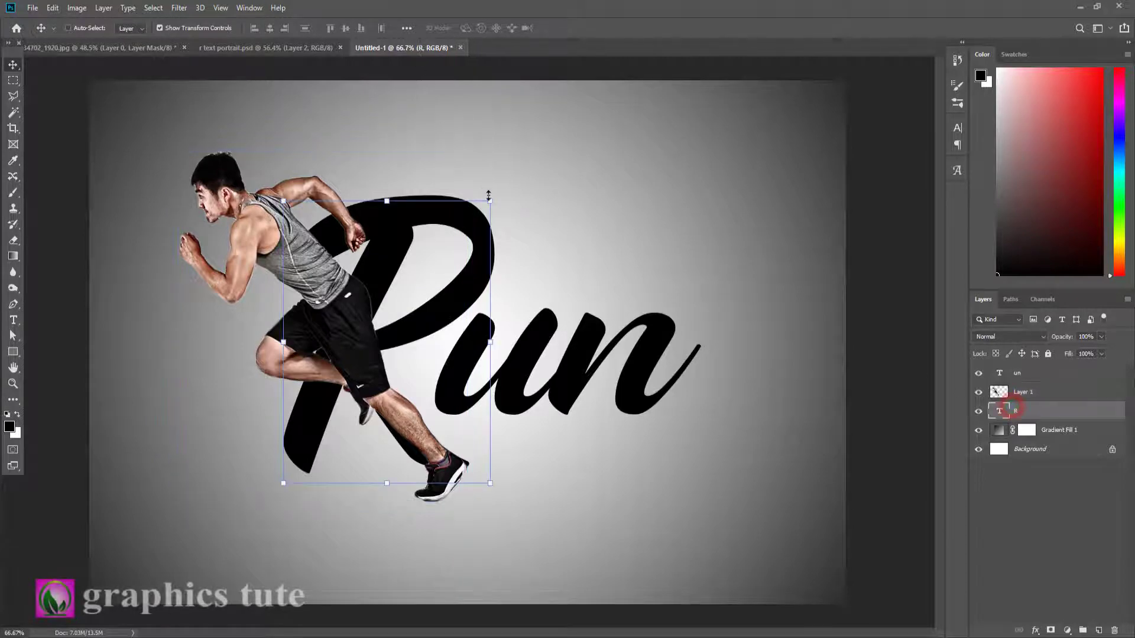
{"action": "left_click_drag", "start_coordinate": [490, 201], "coordinate": [495, 202]}
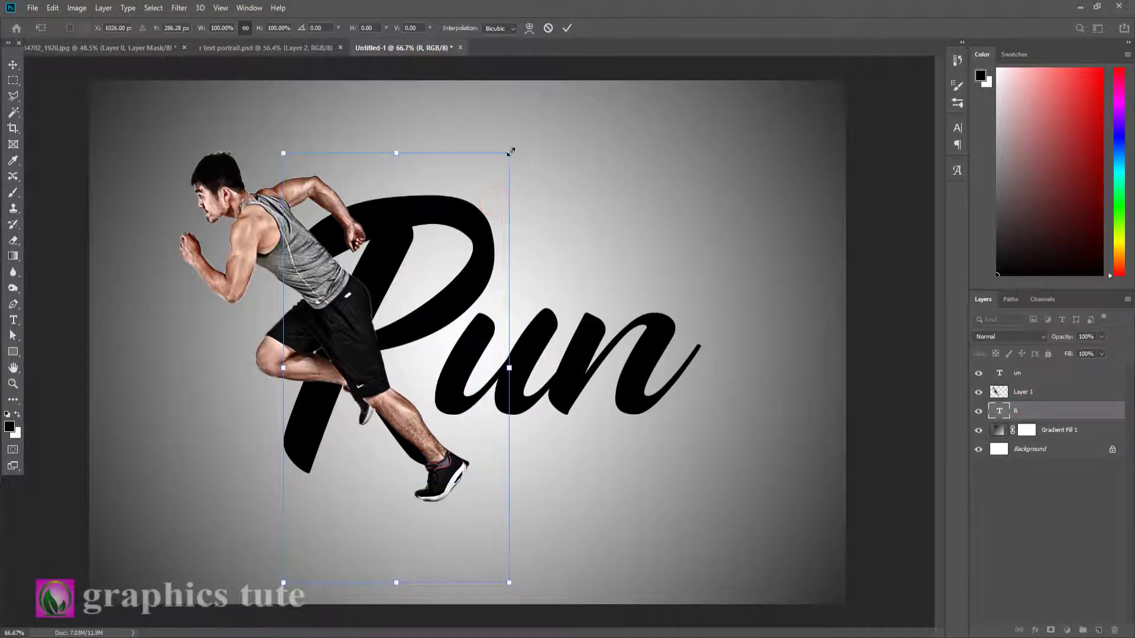
{"action": "left_click_drag", "start_coordinate": [509, 154], "coordinate": [511, 150]}
{"action": "left_click_drag", "start_coordinate": [381, 271], "coordinate": [381, 255]}
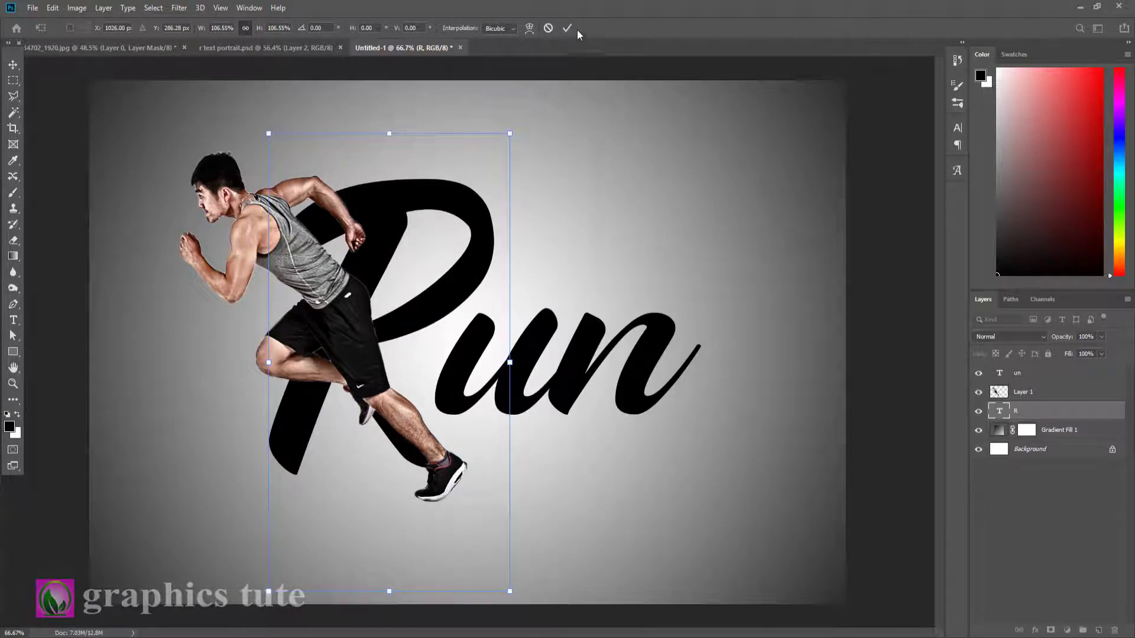
{"action": "left_click", "coordinate": [567, 28]}
{"action": "left_click", "coordinate": [1028, 392]}
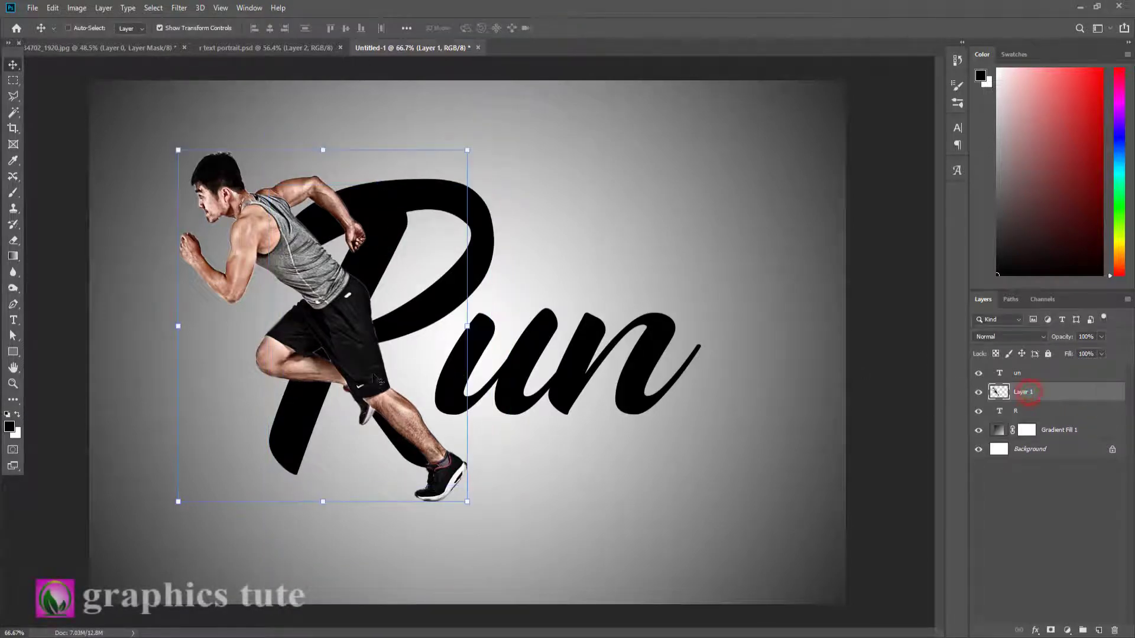
Clip the runner photo inside the R and duplicate the runner layer
{"action": "left_click_drag", "start_coordinate": [377, 380], "coordinate": [372, 375]}
{"action": "right_click", "coordinate": [1076, 404]}
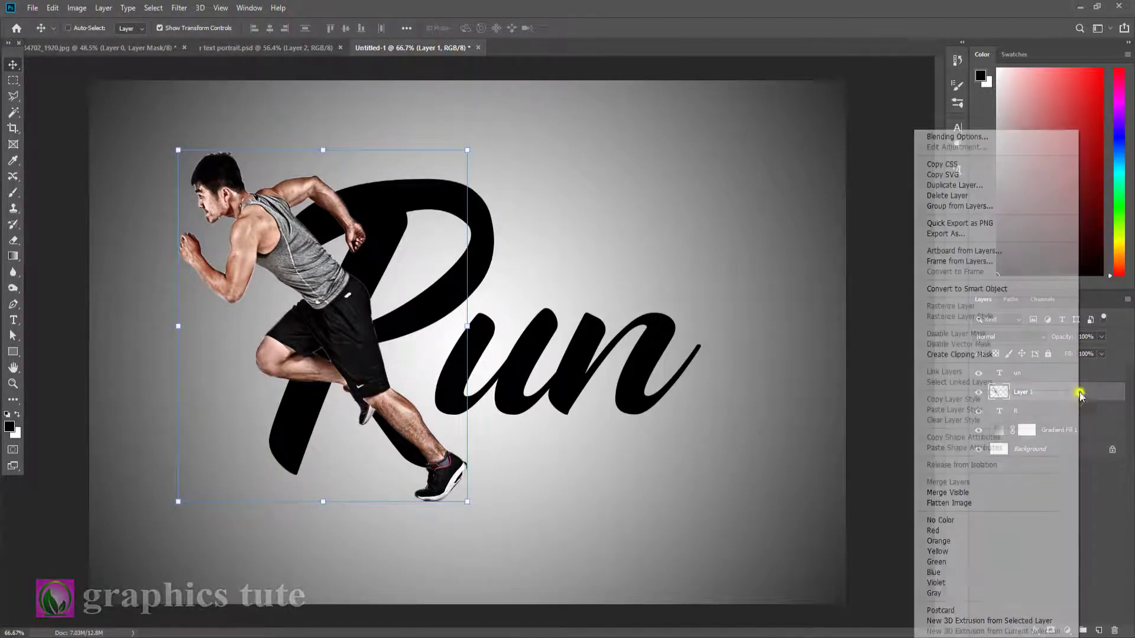
{"action": "left_click", "coordinate": [949, 355]}
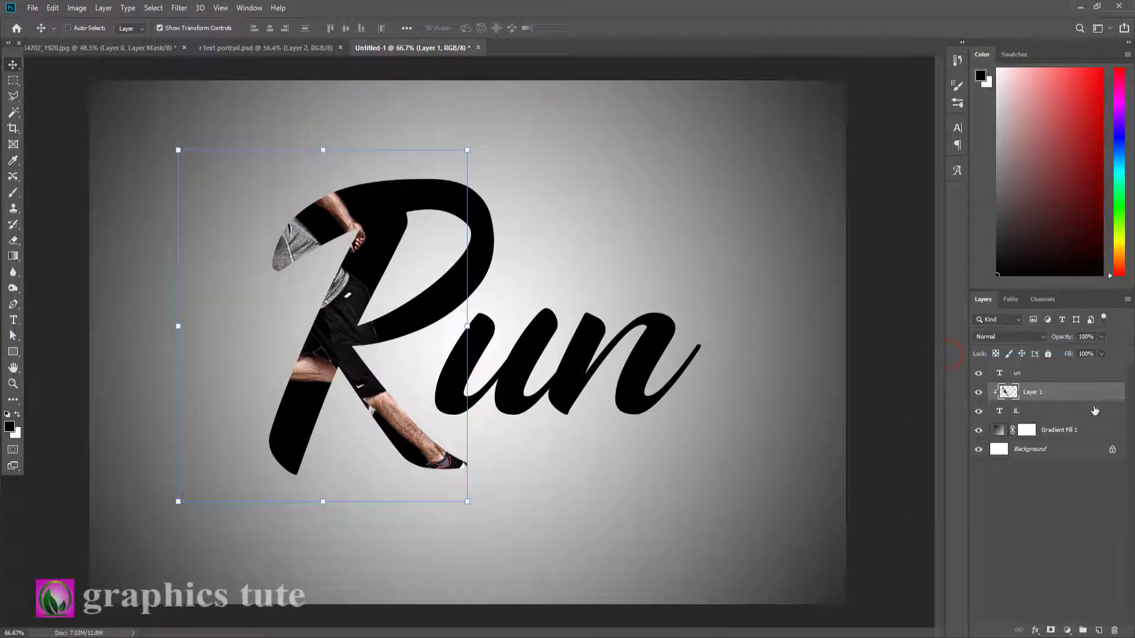
{"action": "key", "text": "ctrl+j"}
Give the runner copy an inverted mask and paint white to reveal his head, arms and torso
{"action": "left_click", "coordinate": [1051, 630]}
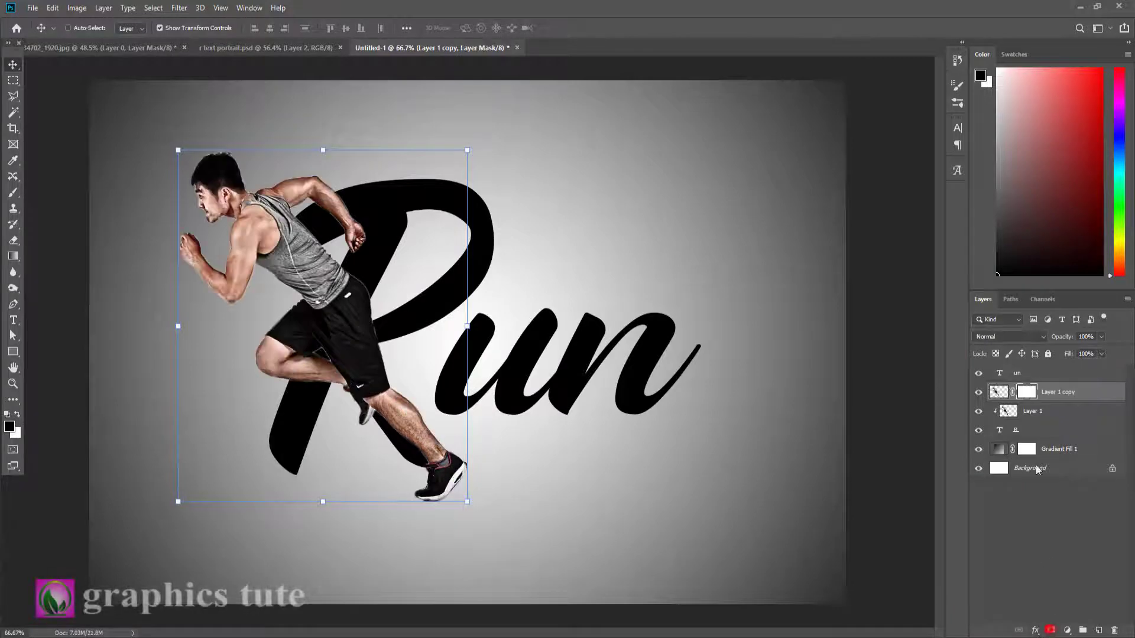
{"action": "key", "text": "ctrl+i"}
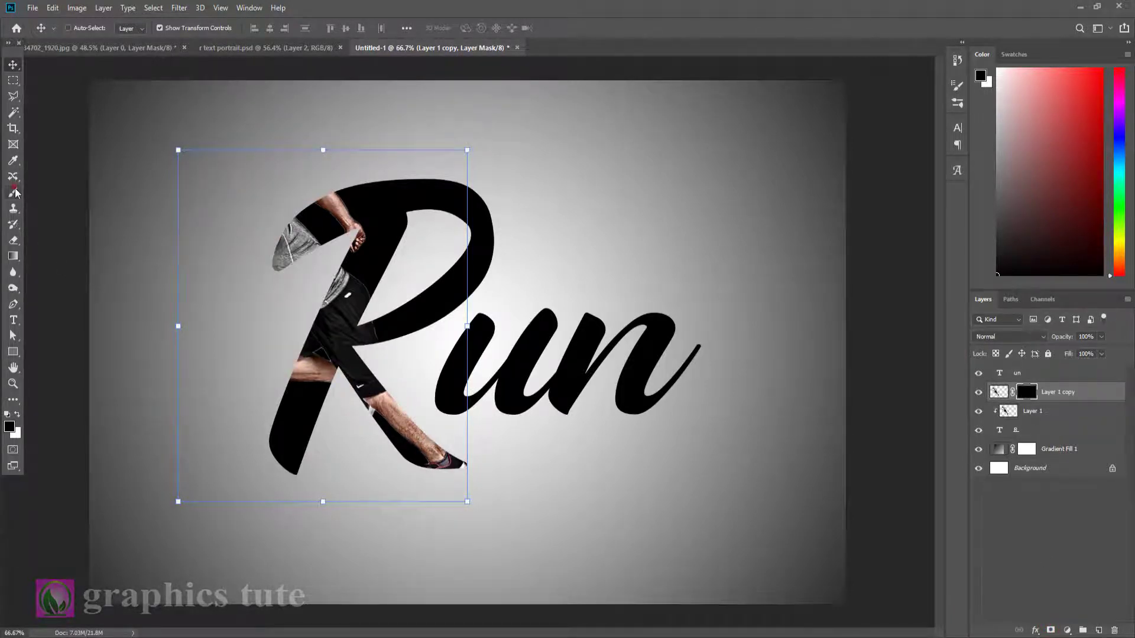
{"action": "left_click", "coordinate": [15, 192]}
{"action": "left_click", "coordinate": [17, 414]}
{"action": "mouse_move", "coordinate": [340, 204]}
{"action": "left_mouse_down"}
{"action": "mouse_move", "coordinate": [316, 179]}
{"action": "mouse_move", "coordinate": [235, 147]}
{"action": "left_mouse_up"}
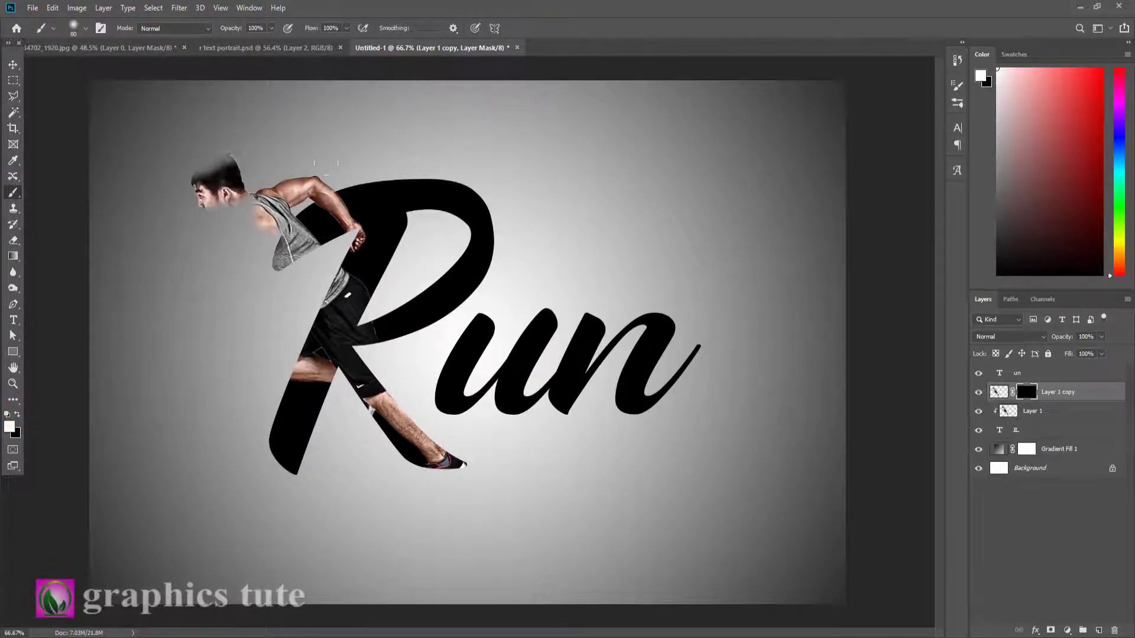
{"action": "left_click_drag", "start_coordinate": [233, 195], "coordinate": [193, 226]}
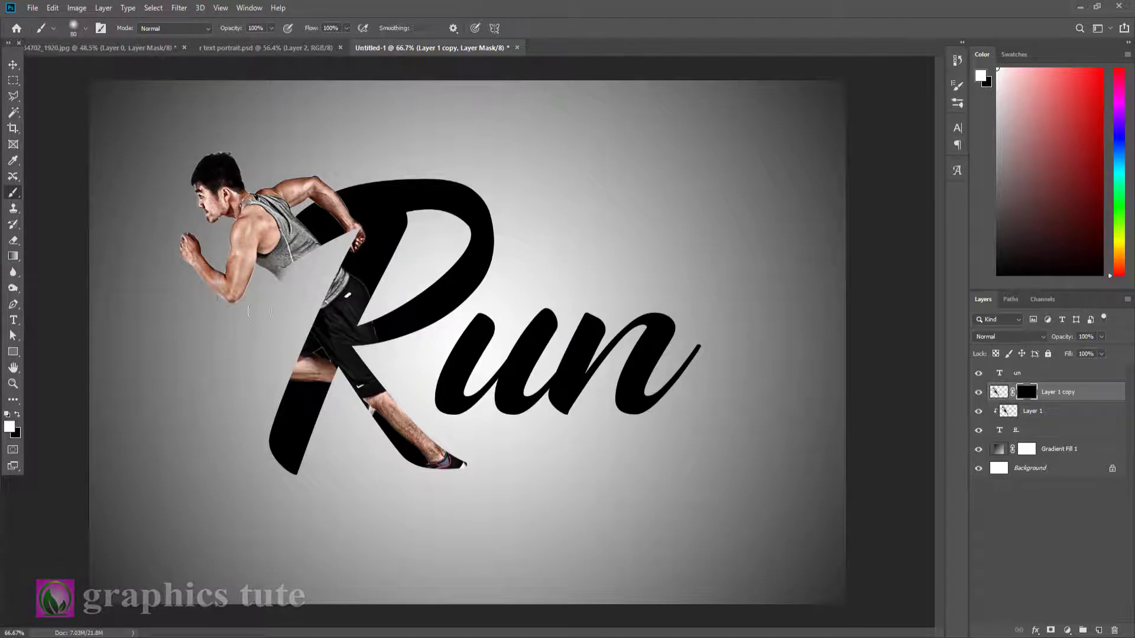
{"action": "mouse_move", "coordinate": [260, 274]}
{"action": "left_mouse_down"}
{"action": "mouse_move", "coordinate": [312, 305]}
{"action": "mouse_move", "coordinate": [300, 343]}
{"action": "left_mouse_up"}
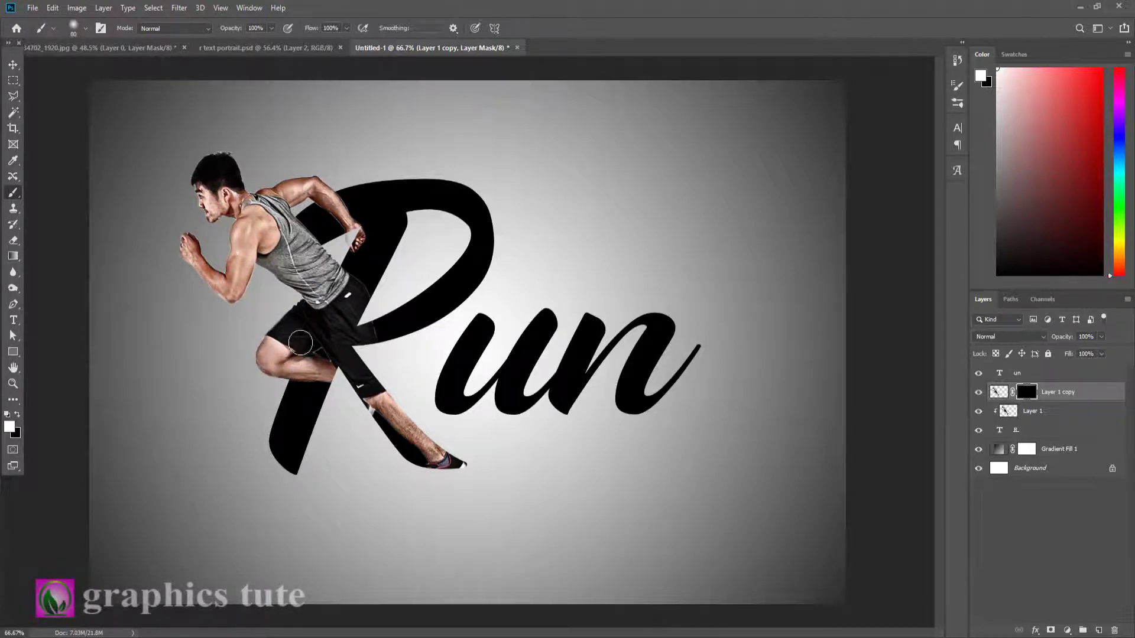
{"action": "left_click_drag", "start_coordinate": [338, 263], "coordinate": [351, 251]}
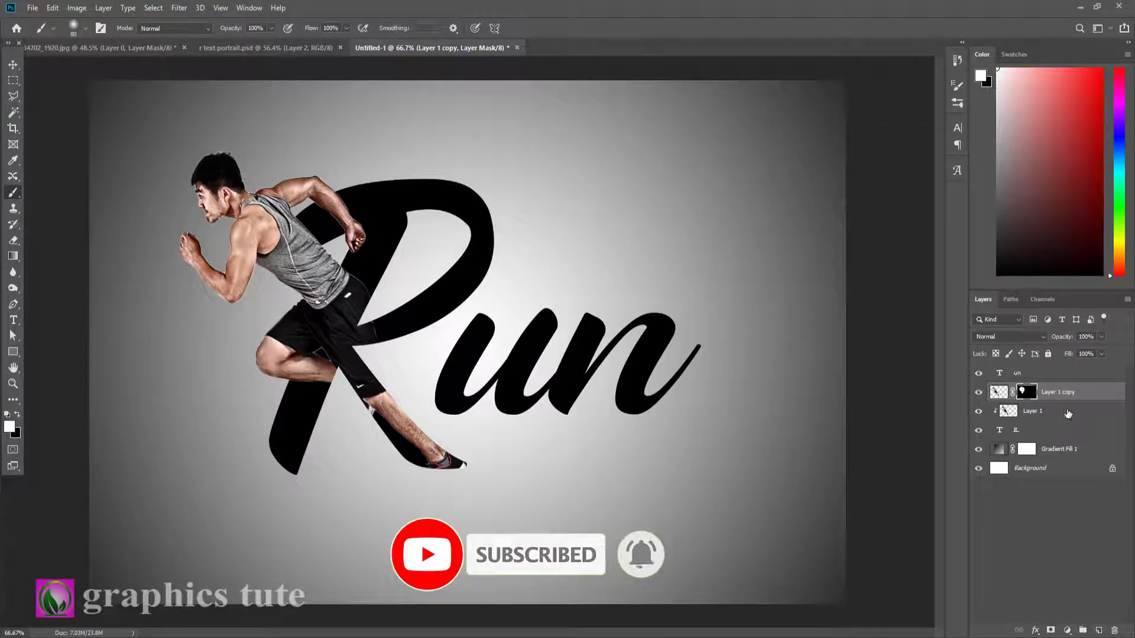
Give the R layer a pink Stroke and a soft Drop Shadow layer style
{"action": "double_click", "coordinate": [1116, 437]}
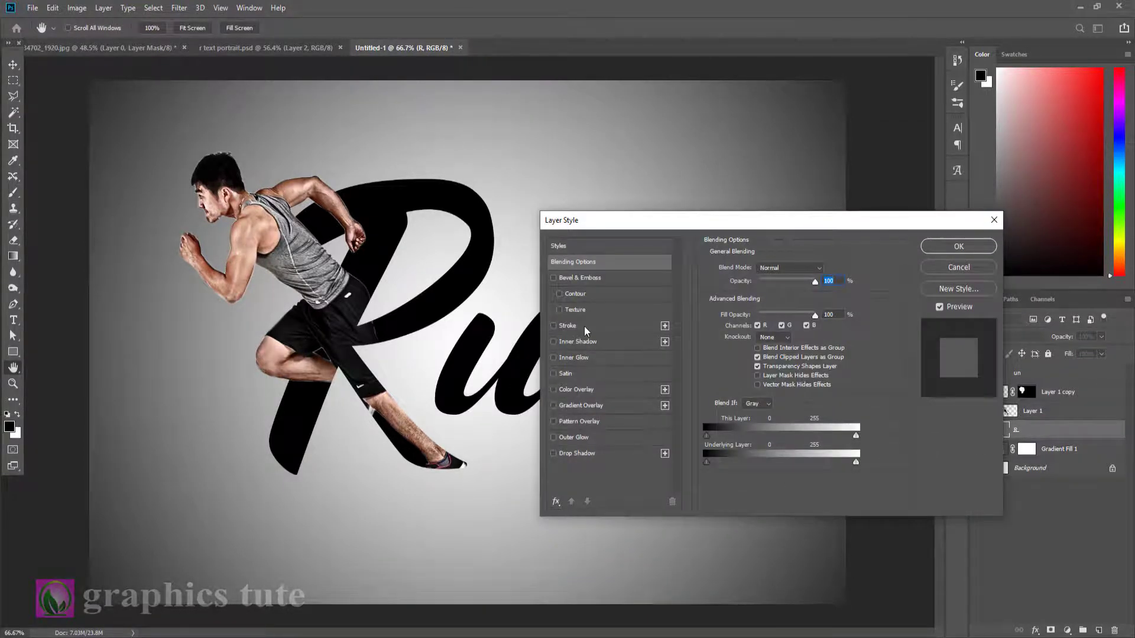
{"action": "left_click", "coordinate": [585, 329]}
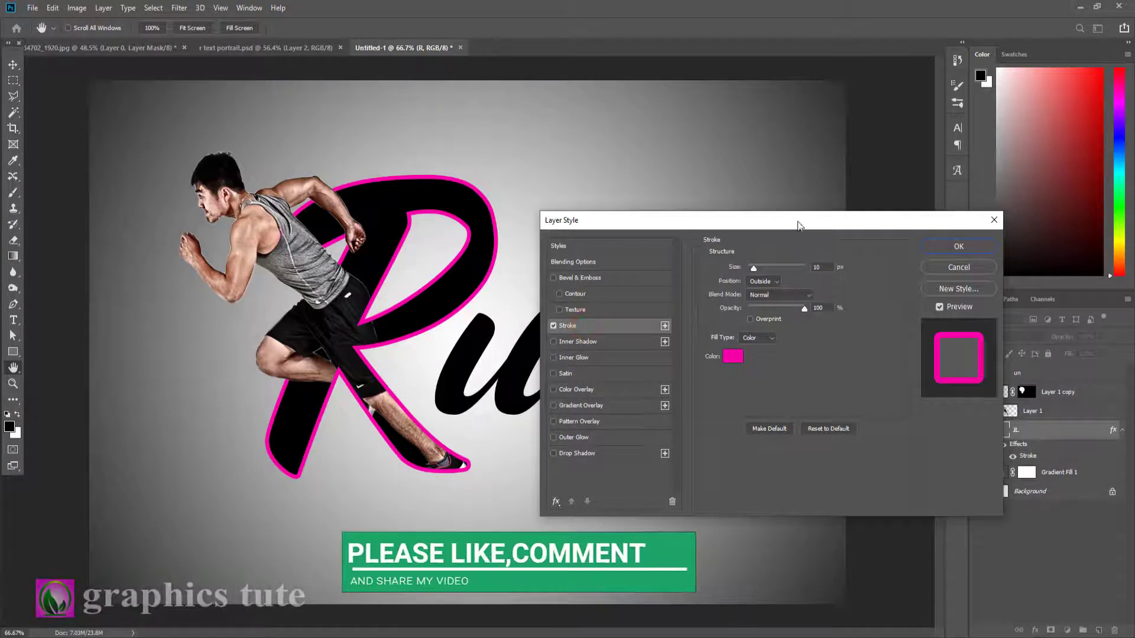
{"action": "left_click_drag", "start_coordinate": [799, 226], "coordinate": [876, 227]}
{"action": "left_click", "coordinate": [658, 455]}
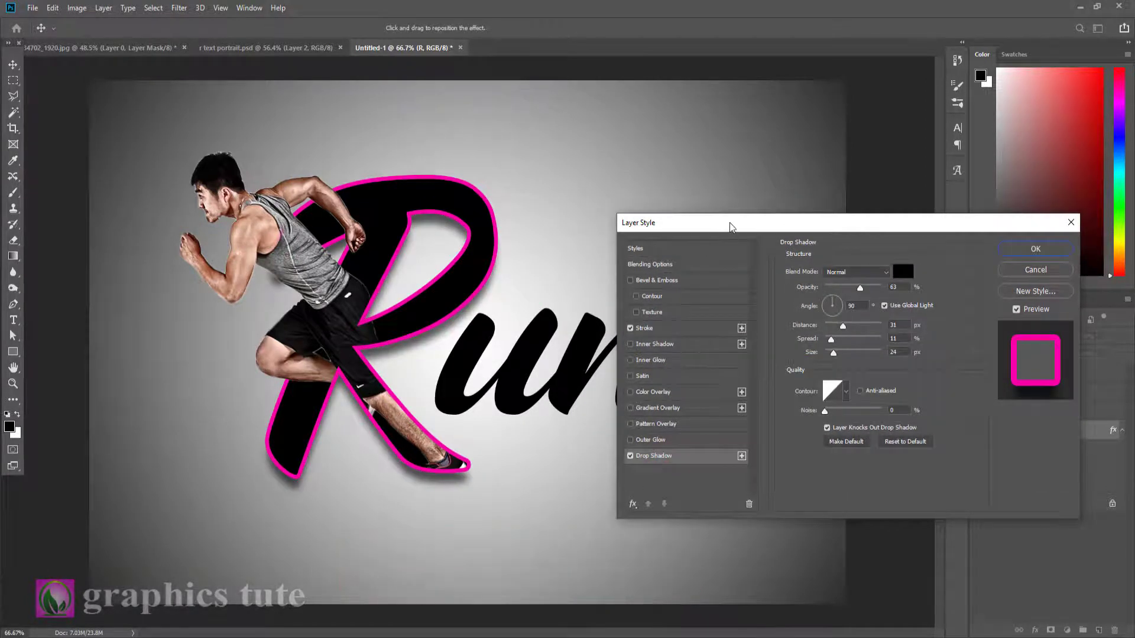
{"action": "left_click_drag", "start_coordinate": [732, 227], "coordinate": [719, 223]}
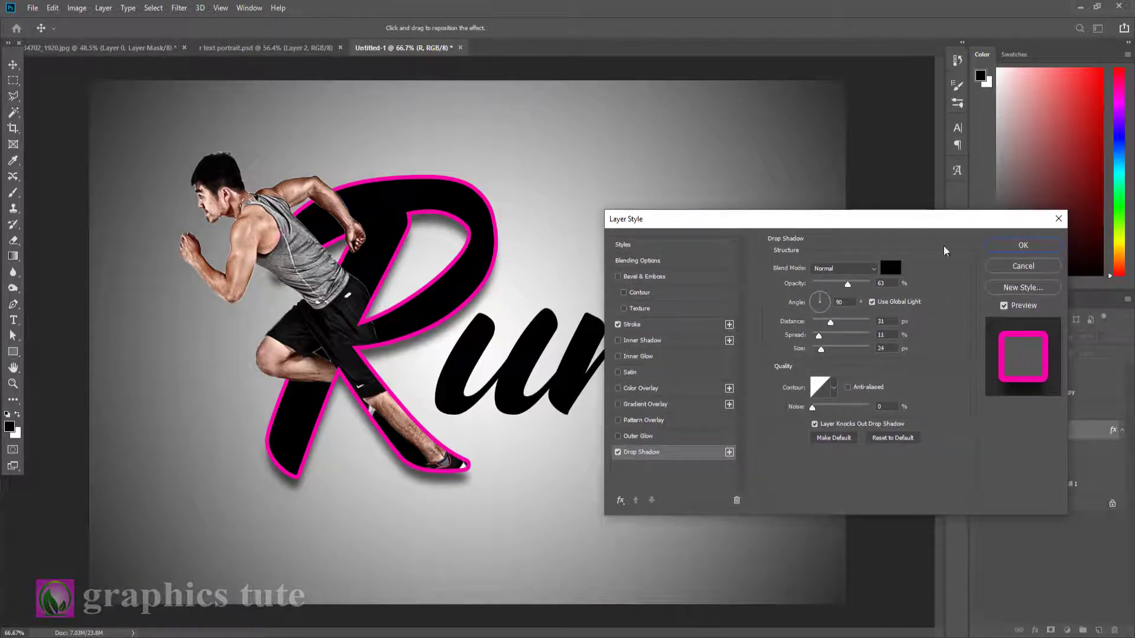
{"action": "left_click", "coordinate": [1022, 248]}
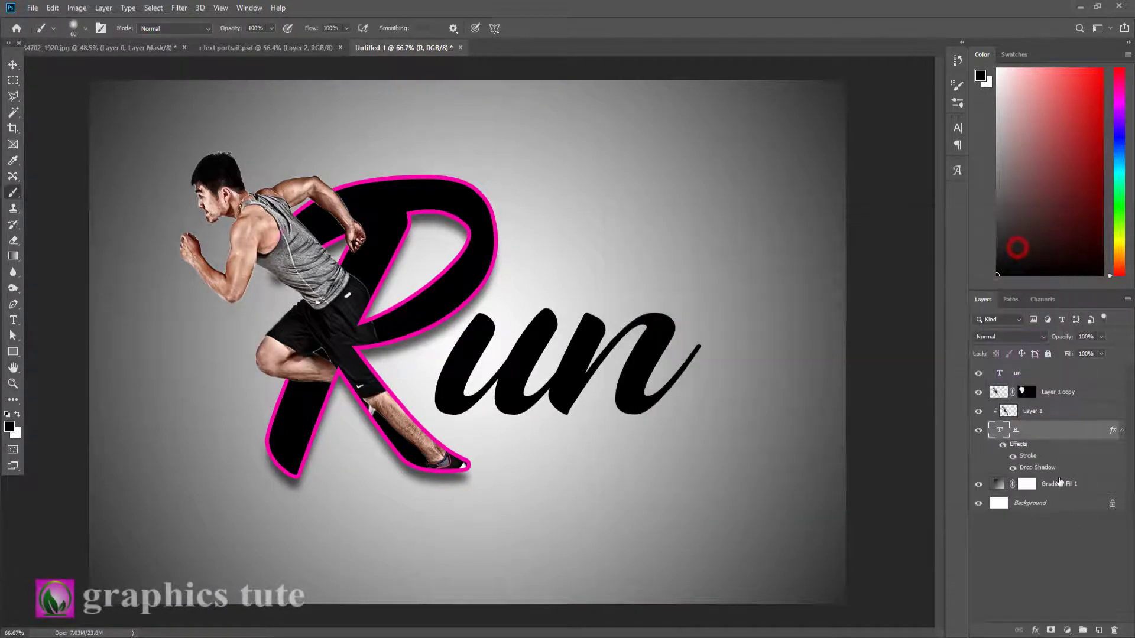
{"action": "left_click", "coordinate": [1049, 377]}
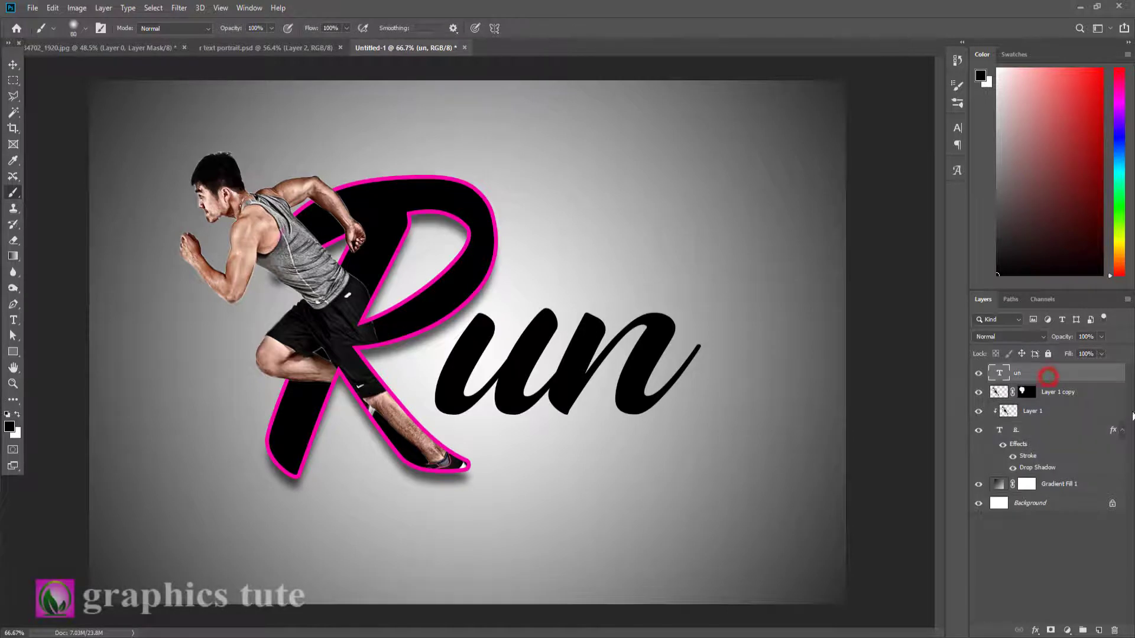
Give the 'un' text layer a 9 px pink stroke and a drop shadow
{"action": "double_click", "coordinate": [1116, 379]}
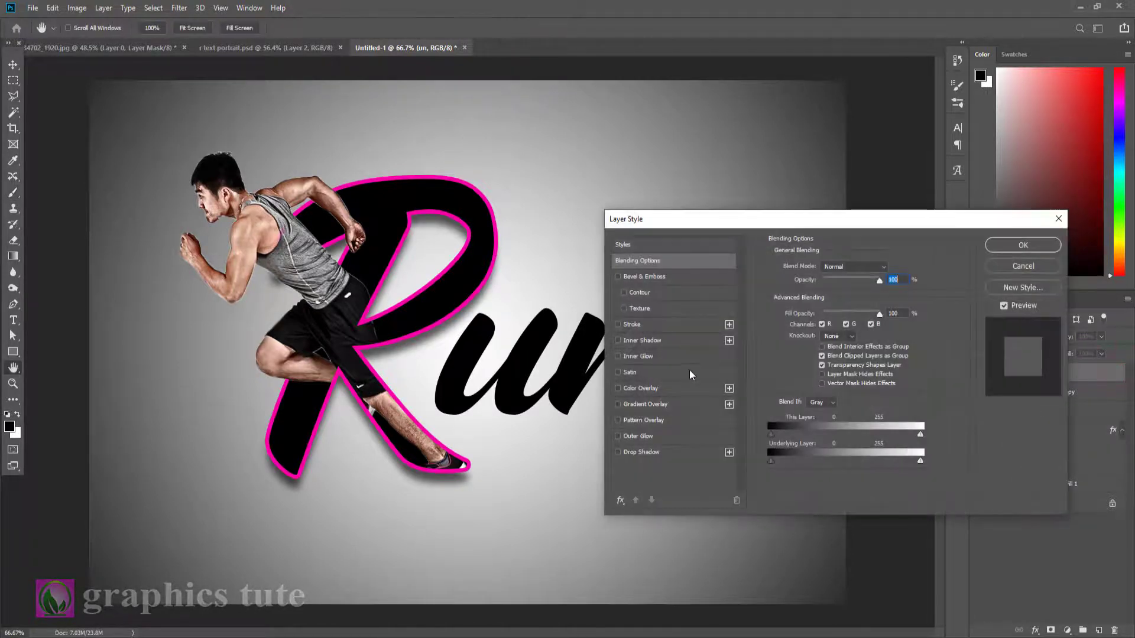
{"action": "left_click", "coordinate": [637, 325]}
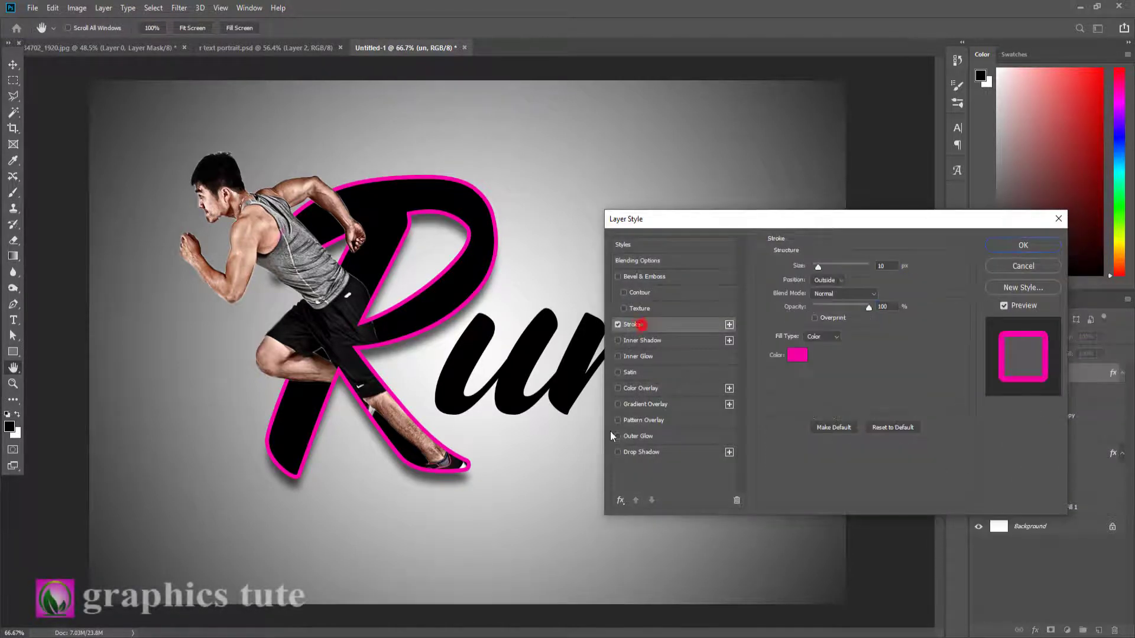
{"action": "left_click", "coordinate": [887, 266]}
{"action": "key", "text": "Down"}
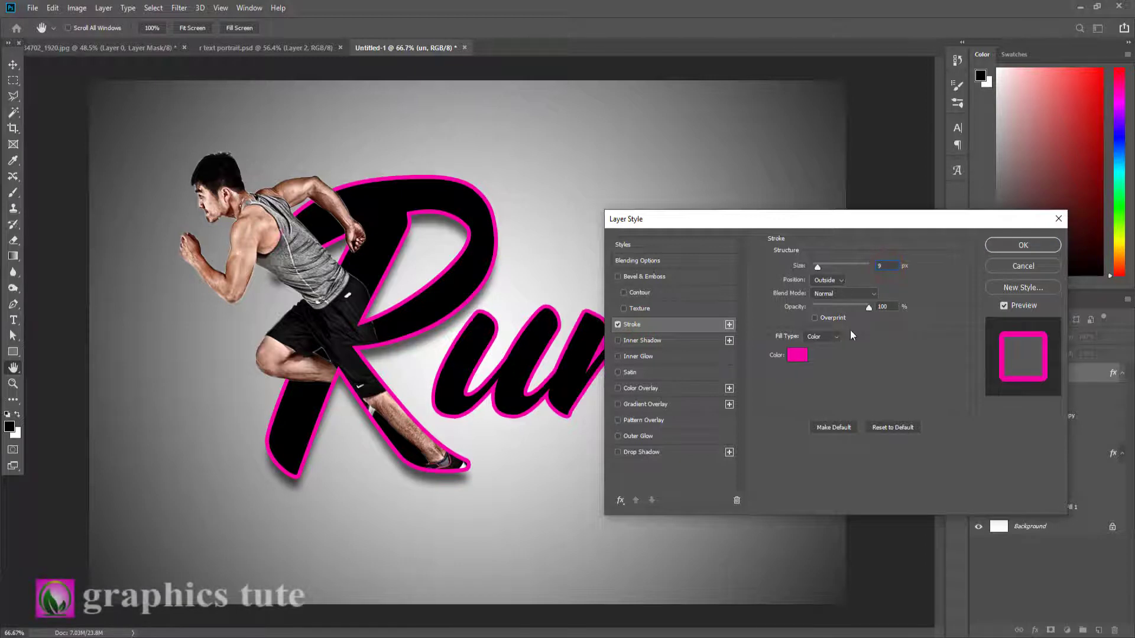
{"action": "left_click", "coordinate": [648, 452]}
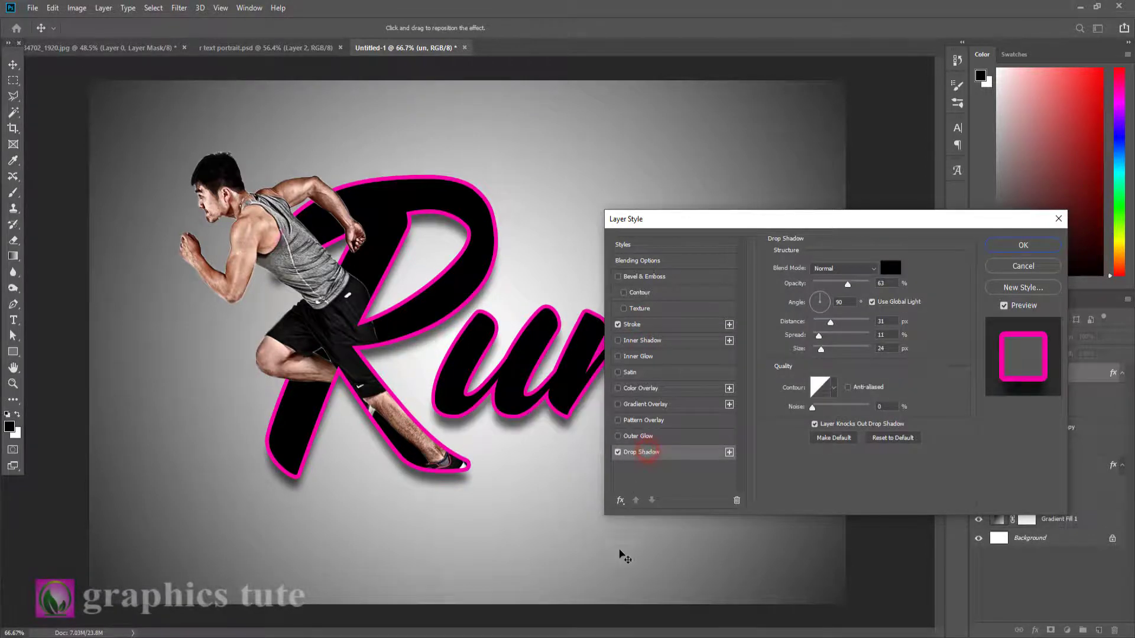
Add a dark-red Hard Light gradient overlay to 'un' and apply the layer styles
{"action": "left_click", "coordinate": [653, 405]}
{"action": "left_click", "coordinate": [878, 297]}
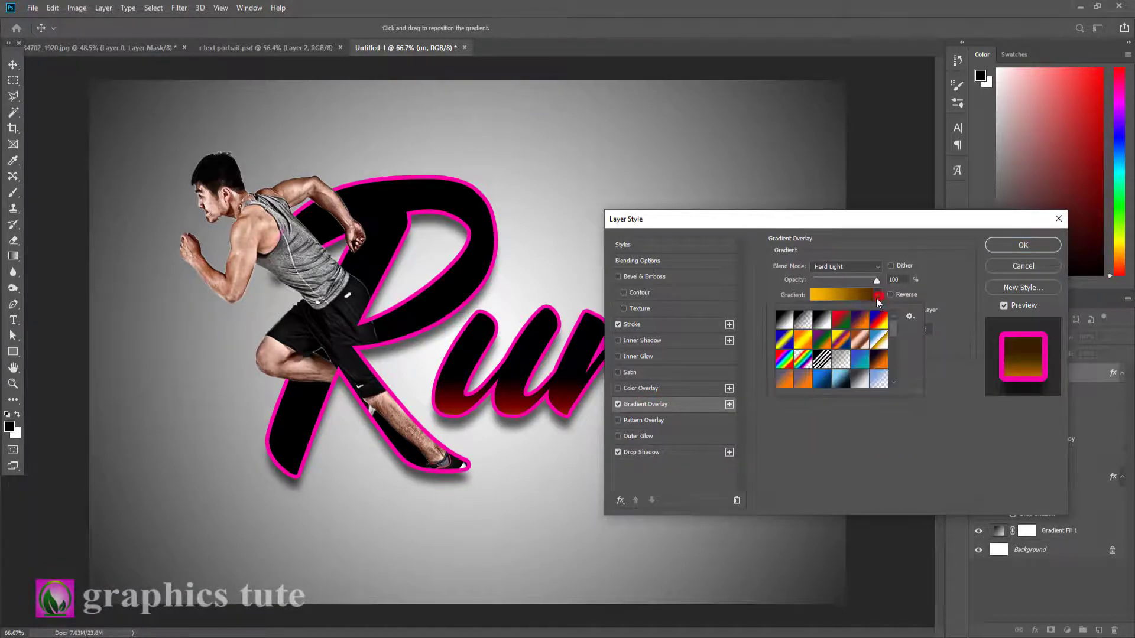
{"action": "left_click", "coordinate": [835, 292]}
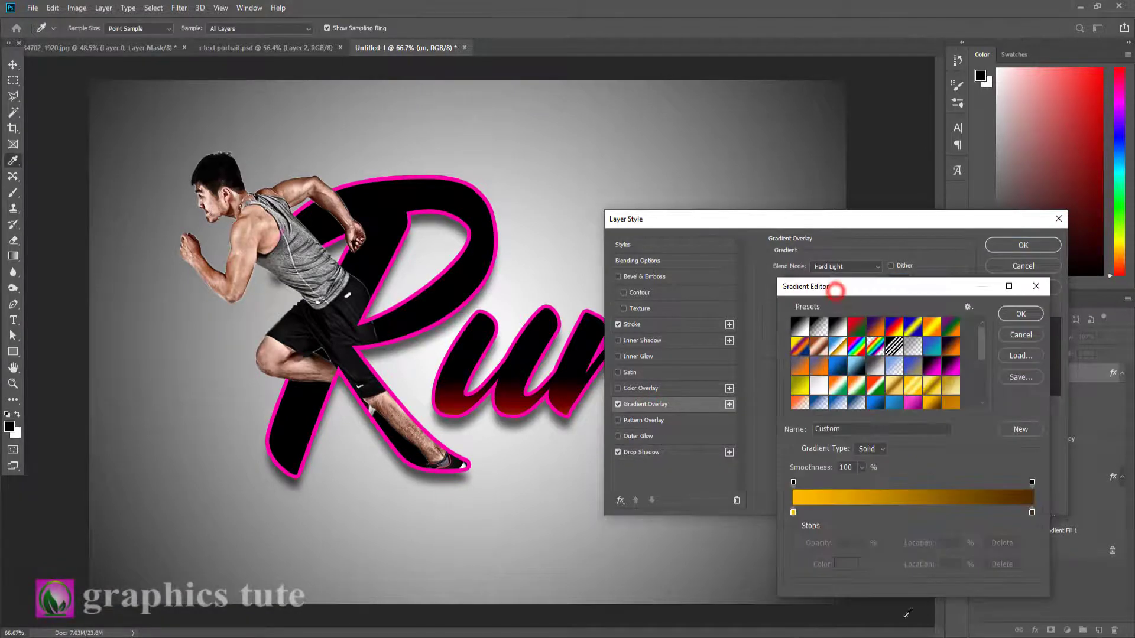
{"action": "left_click", "coordinate": [1028, 318]}
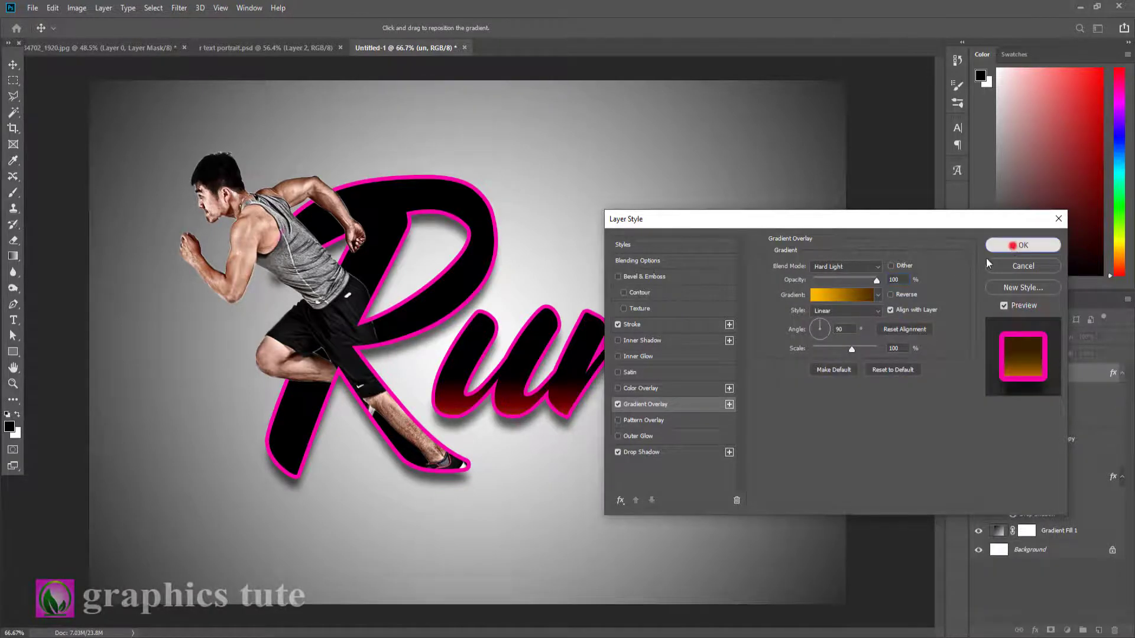
{"action": "left_click", "coordinate": [1013, 246]}
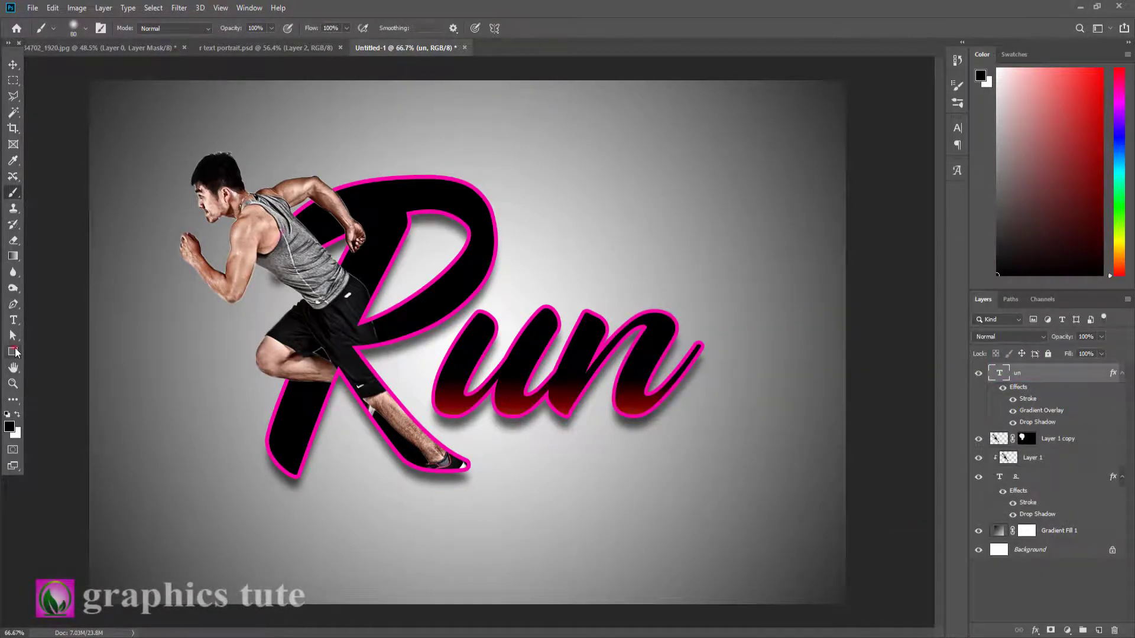
Draw a 311x4 px black rectangle as an underline trailing right of 'Run'
{"action": "left_click", "coordinate": [13, 351]}
{"action": "left_click_drag", "start_coordinate": [659, 418], "coordinate": [781, 420]}
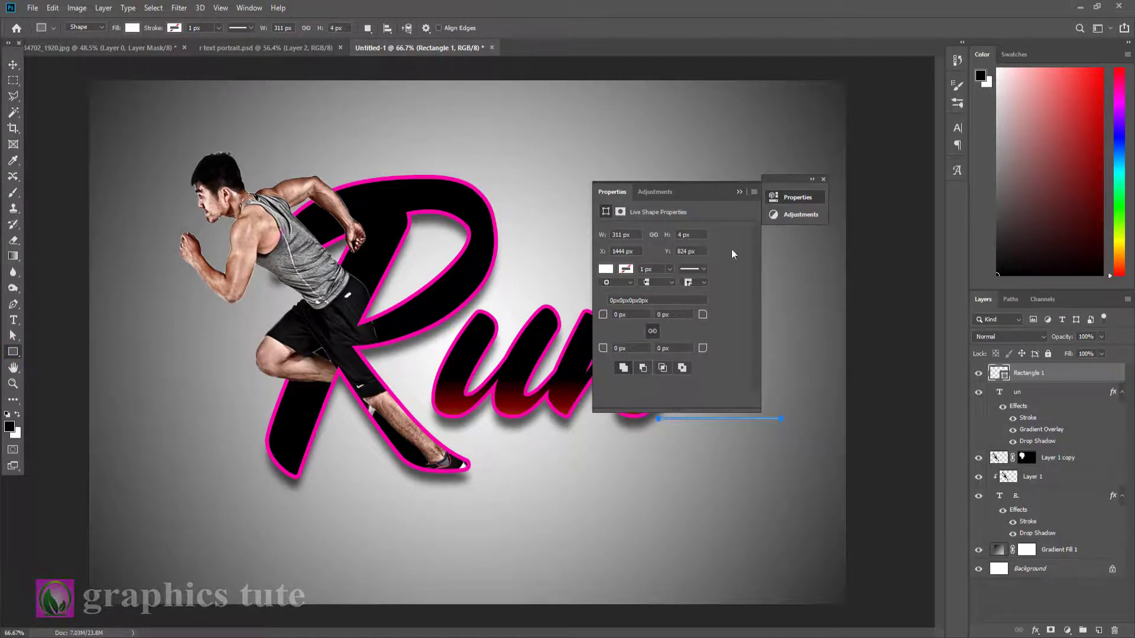
{"action": "left_click", "coordinate": [604, 270]}
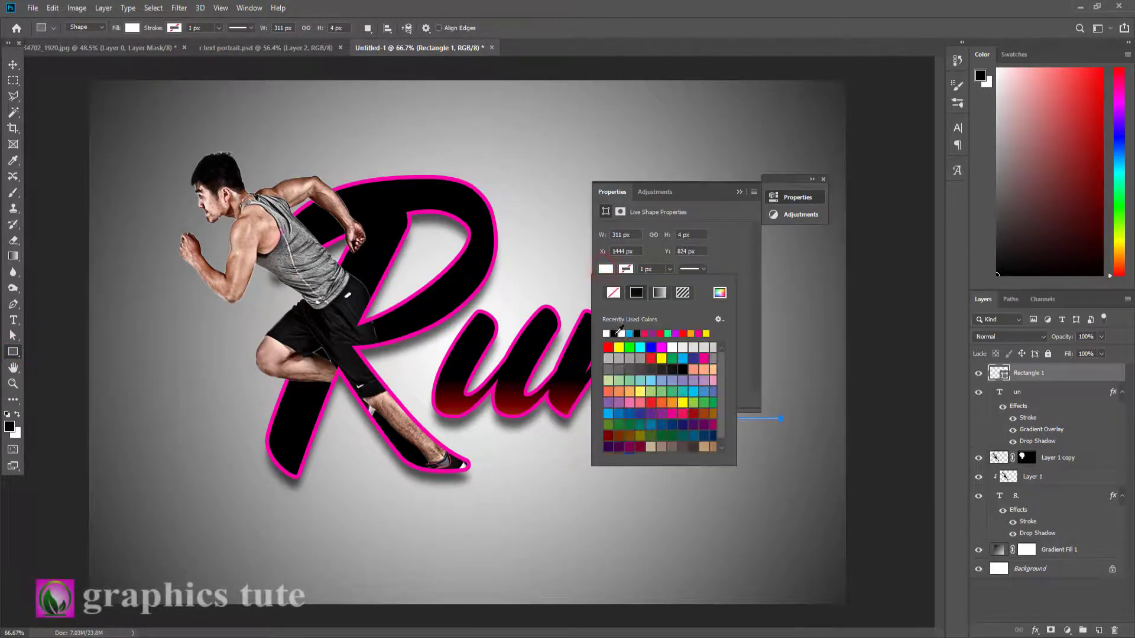
{"action": "left_click", "coordinate": [614, 333]}
{"action": "left_click", "coordinate": [738, 192]}
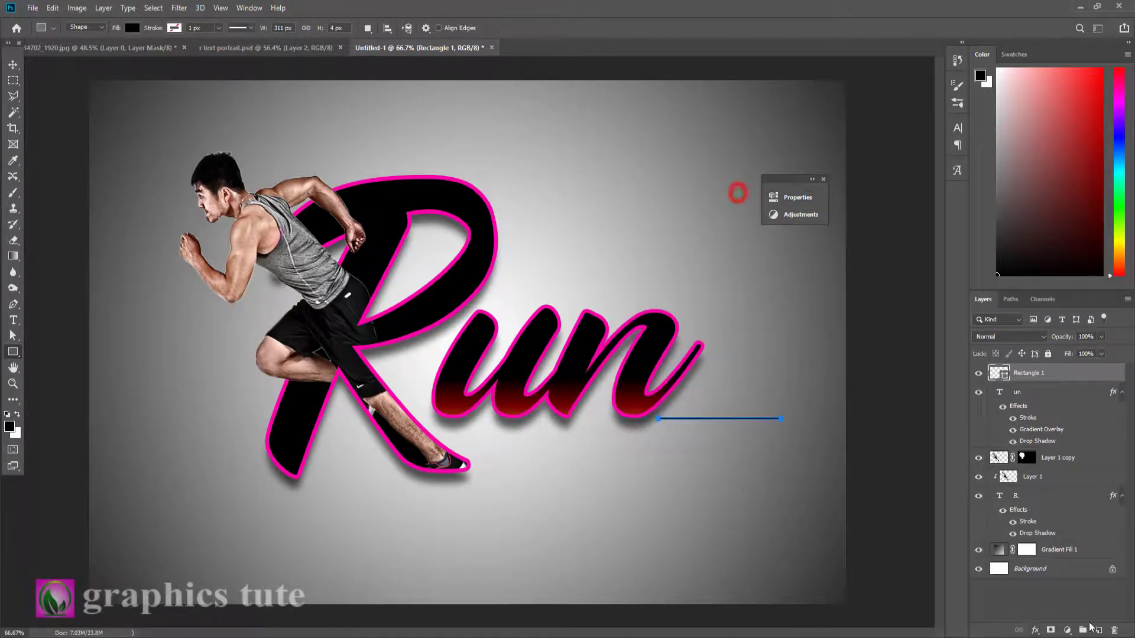
{"action": "left_click", "coordinate": [13, 64]}
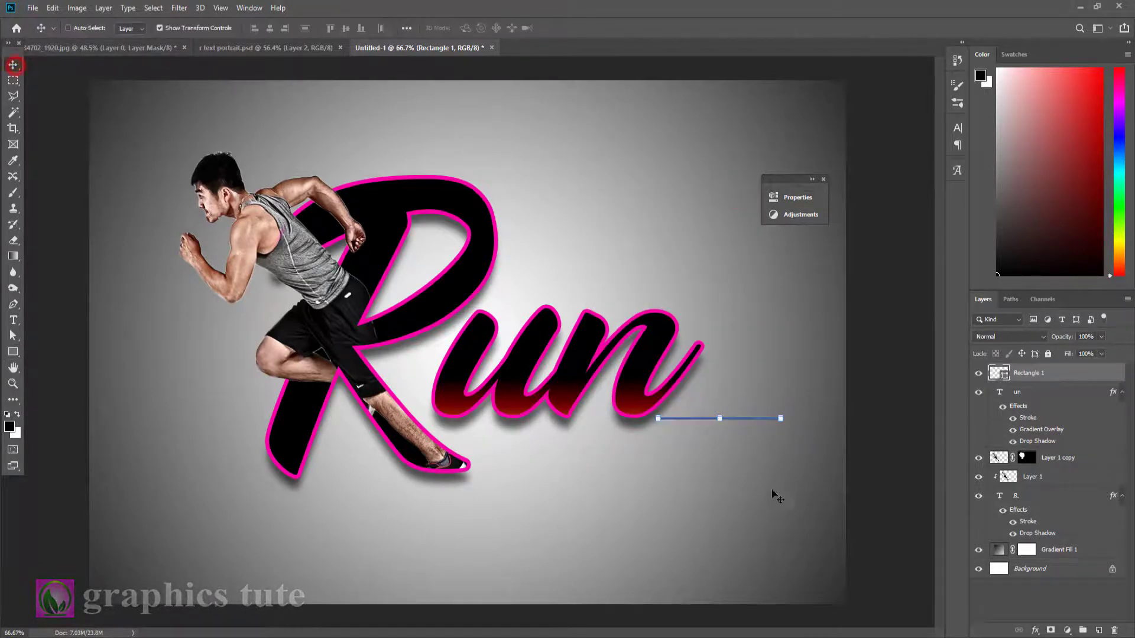
{"action": "left_click", "coordinate": [13, 383]}
Scale the Rectangle 1 through R layers together about 109% and shift them slightly left
{"action": "left_click_drag", "start_coordinate": [651, 474], "coordinate": [641, 476]}
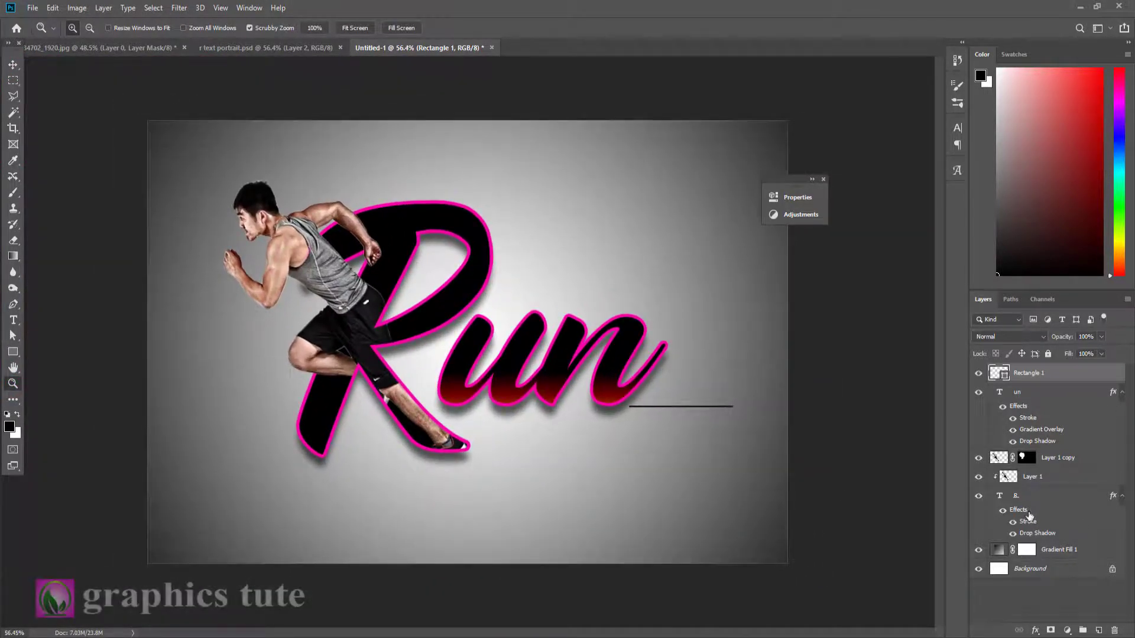
{"action": "left_click", "coordinate": [1027, 497], "text": "shift"}
{"action": "left_click", "coordinate": [15, 63]}
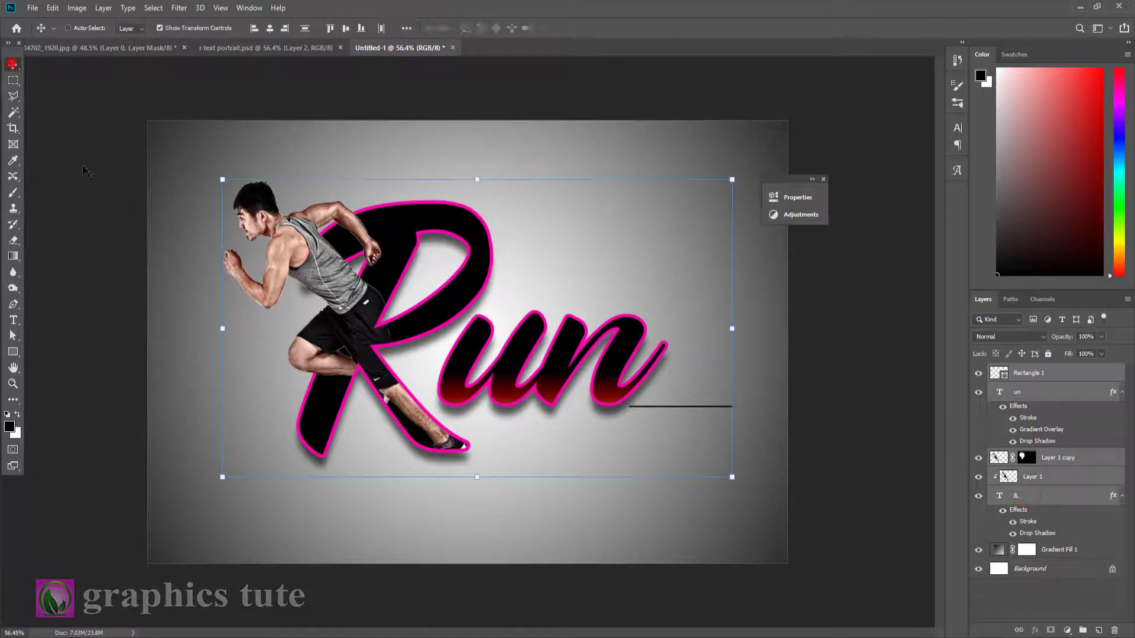
{"action": "left_click_drag", "start_coordinate": [733, 478], "coordinate": [753, 491]}
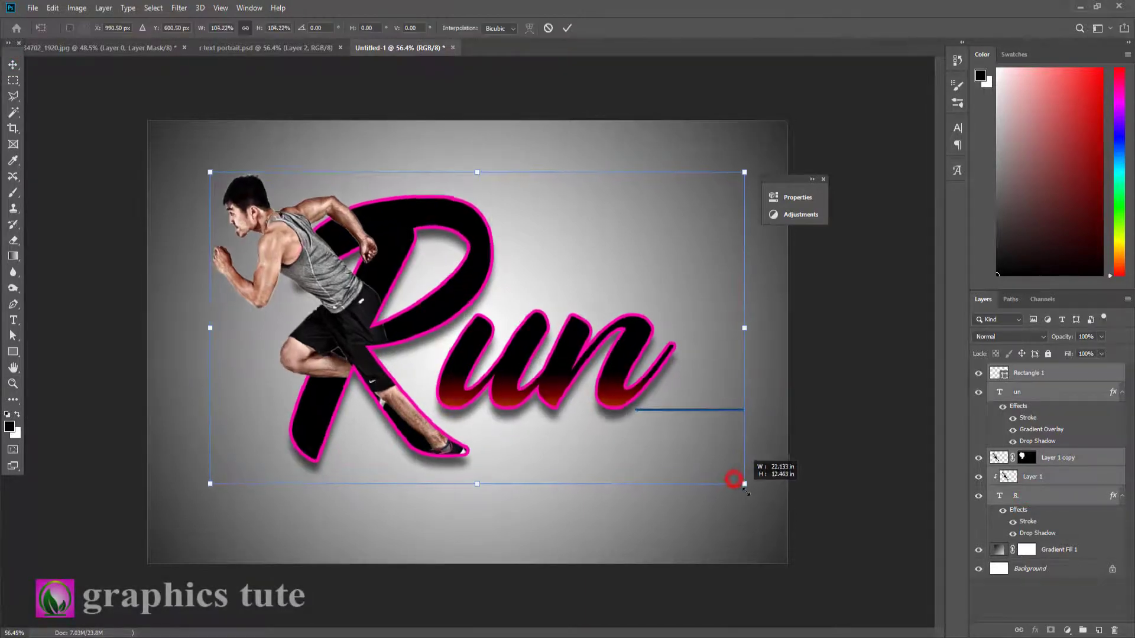
{"action": "left_click_drag", "start_coordinate": [689, 472], "coordinate": [664, 473]}
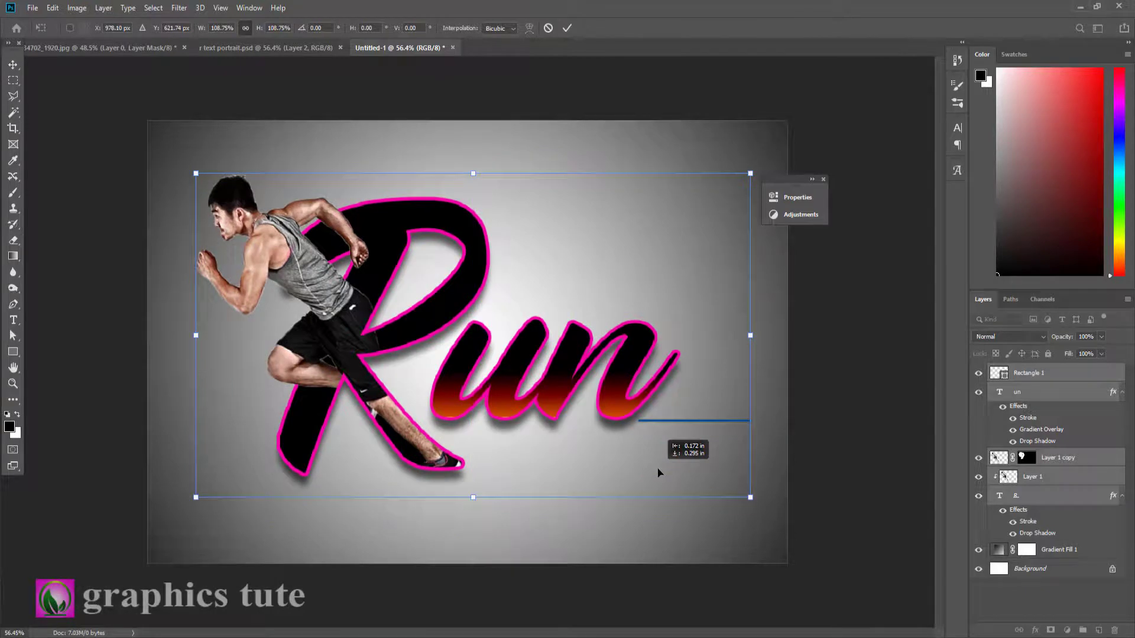
{"action": "left_click", "coordinate": [566, 27]}
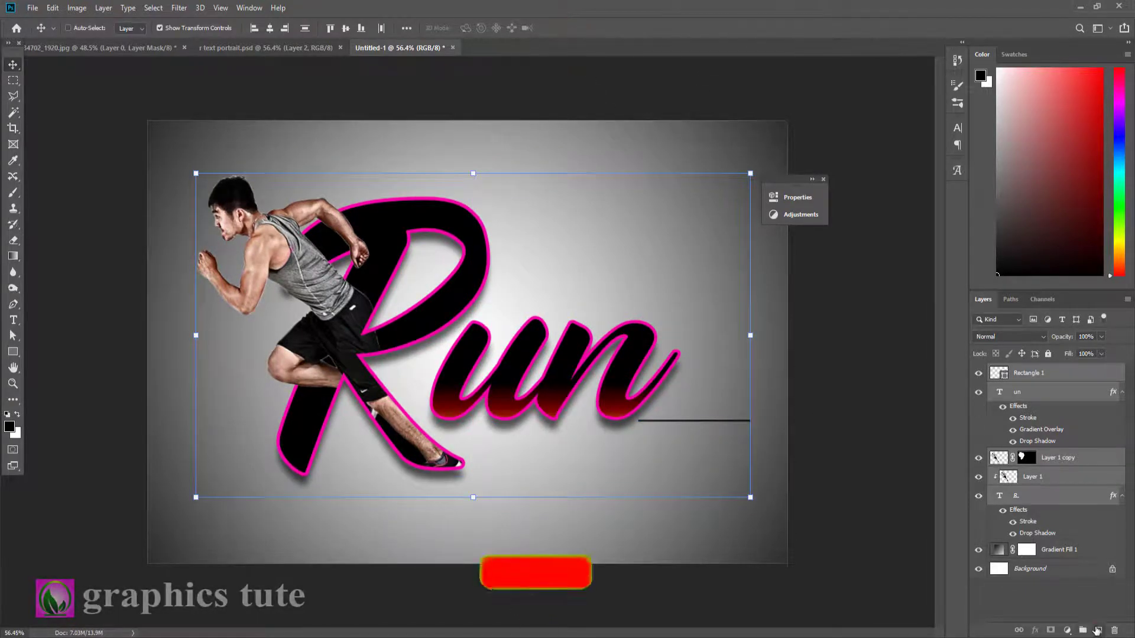
Stamp a merged copy of all layers onto a new top layer in Linear Light mode
{"action": "left_click", "coordinate": [1098, 631]}
{"action": "key", "text": "ctrl+shift+alt+e"}
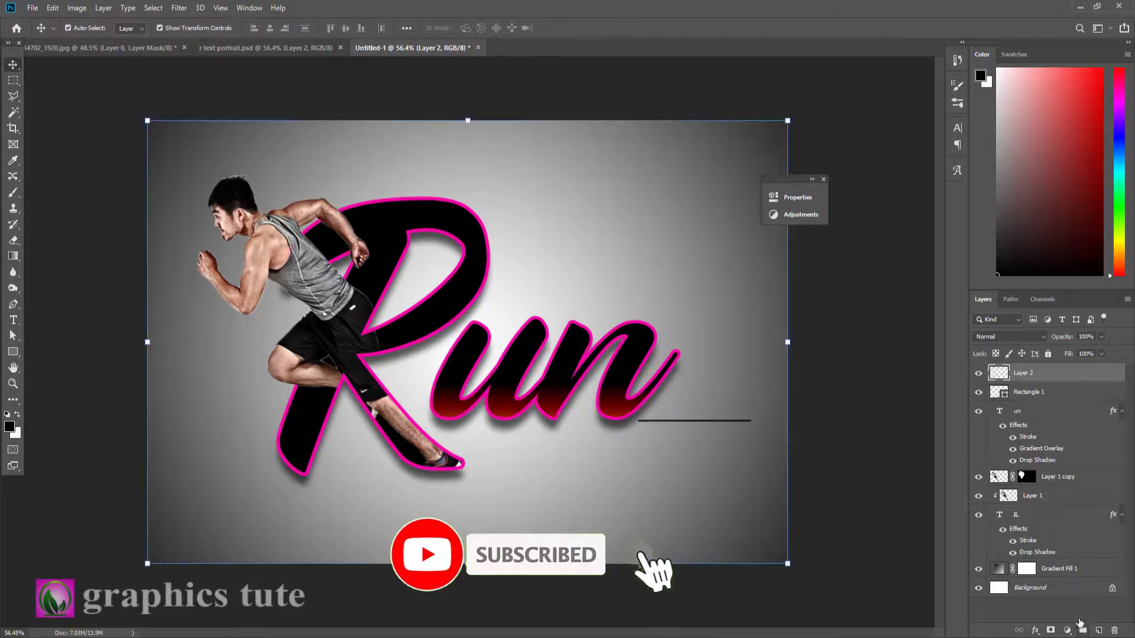
{"action": "left_click", "coordinate": [1017, 341]}
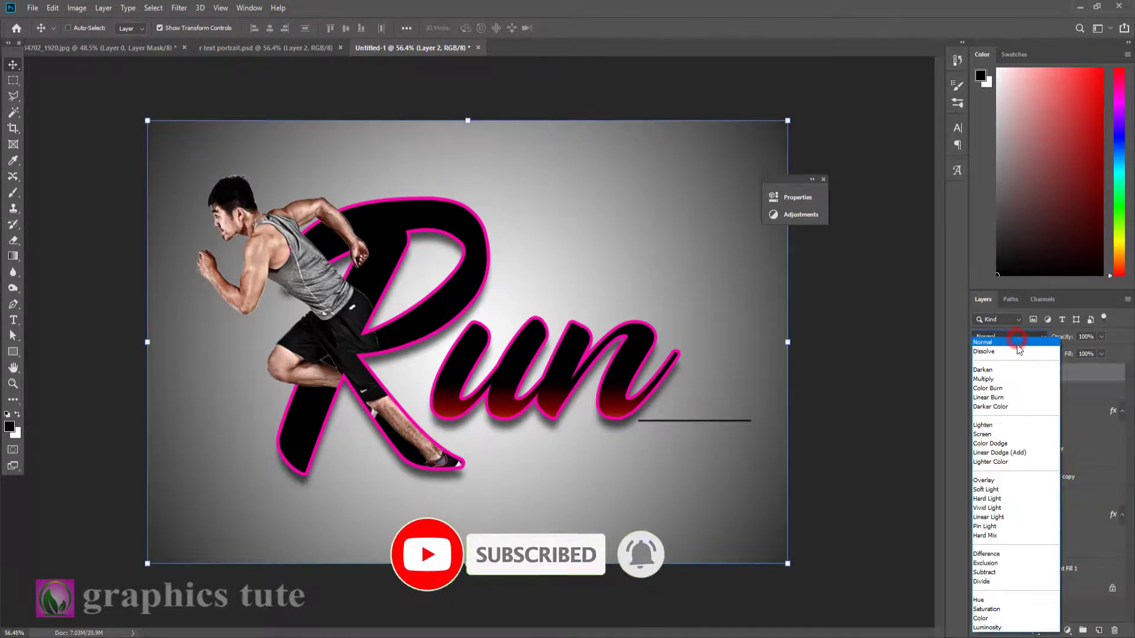
{"action": "left_click", "coordinate": [1004, 520]}
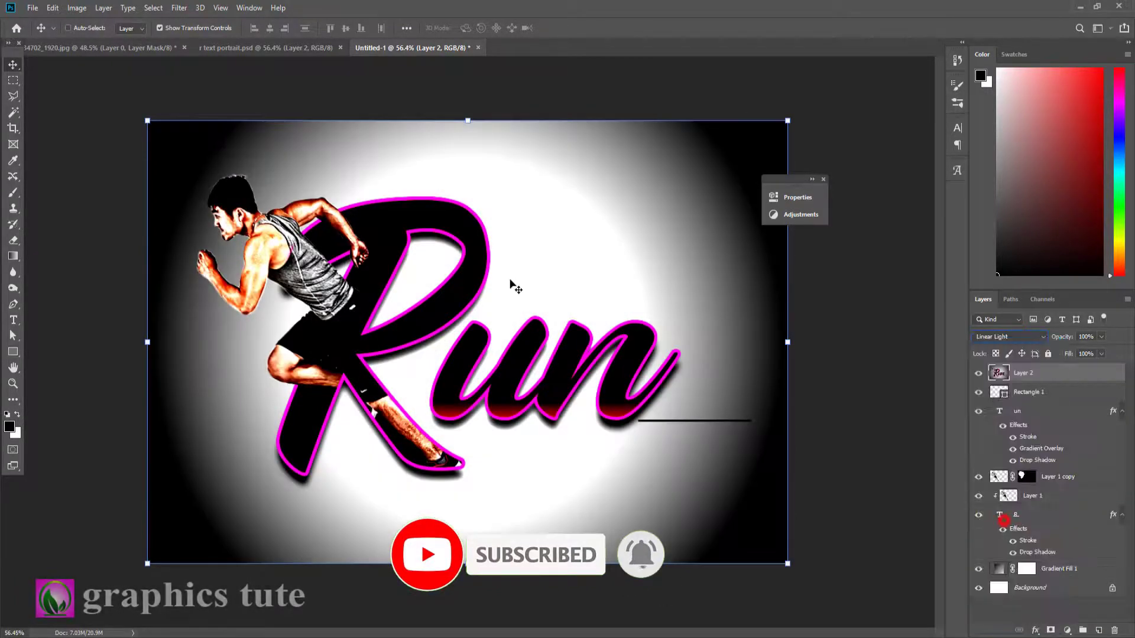
Apply a High Pass filter with 0.6 px radius to the merged layer
{"action": "left_click", "coordinate": [179, 8]}
{"action": "mouse_move", "coordinate": [188, 251]}
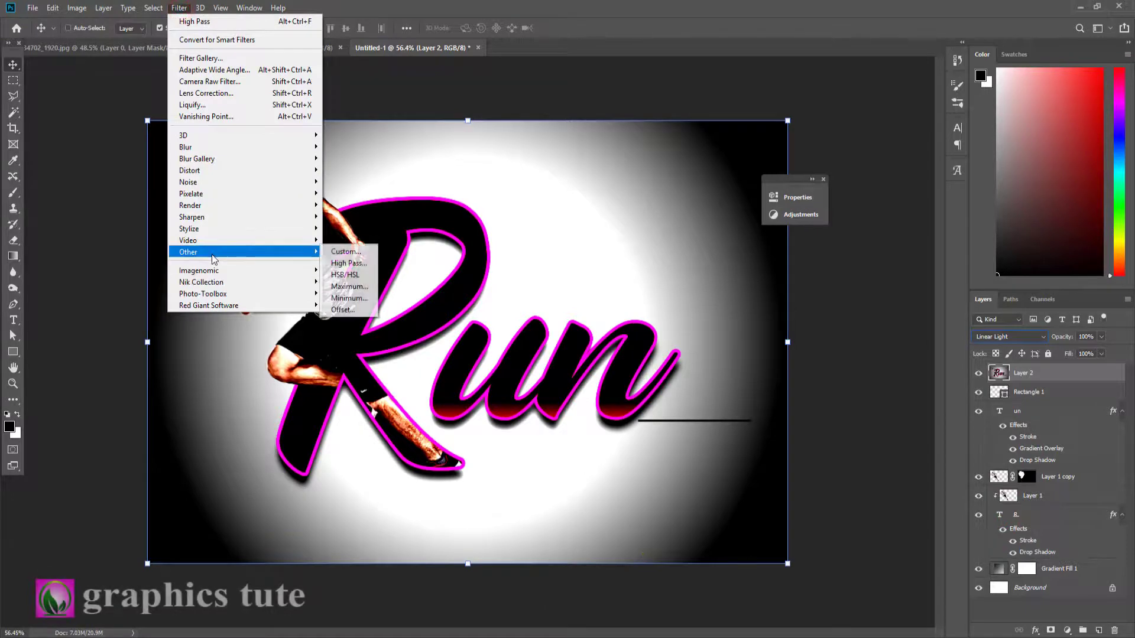
{"action": "left_click", "coordinate": [354, 263]}
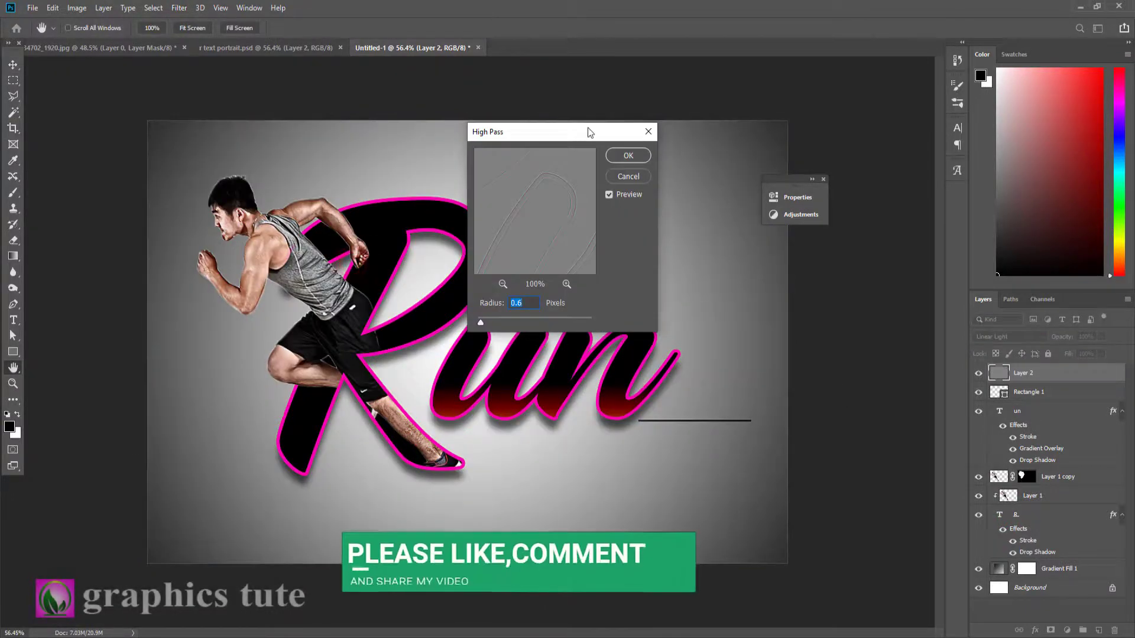
{"action": "left_click_drag", "start_coordinate": [589, 132], "coordinate": [861, 161]}
{"action": "left_click", "coordinate": [900, 185]}
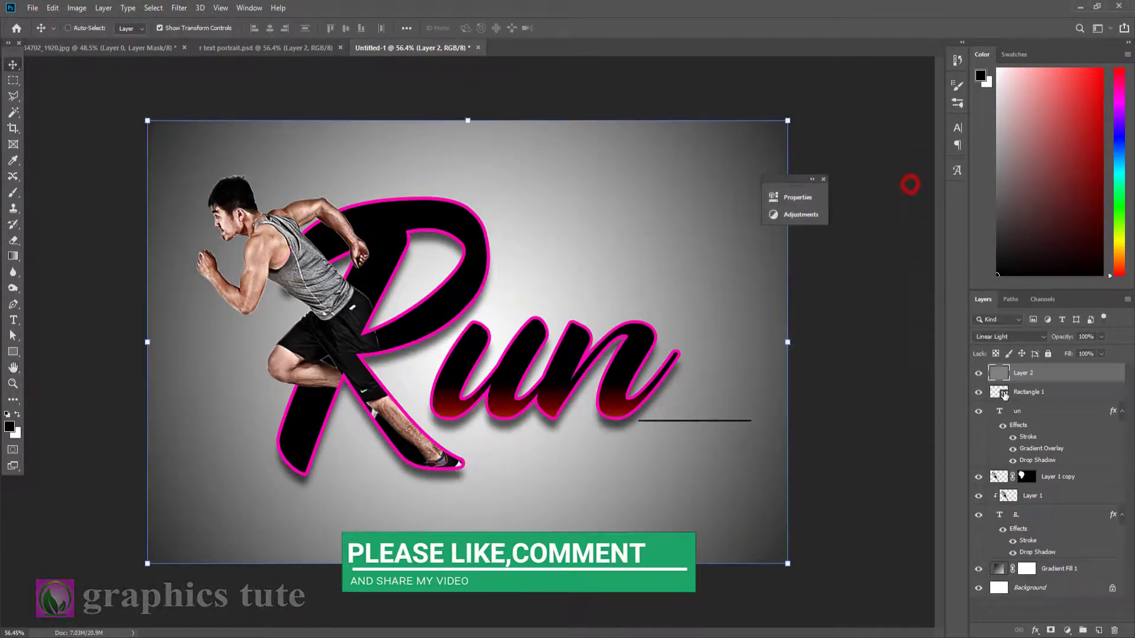
{"action": "left_click", "coordinate": [979, 373]}
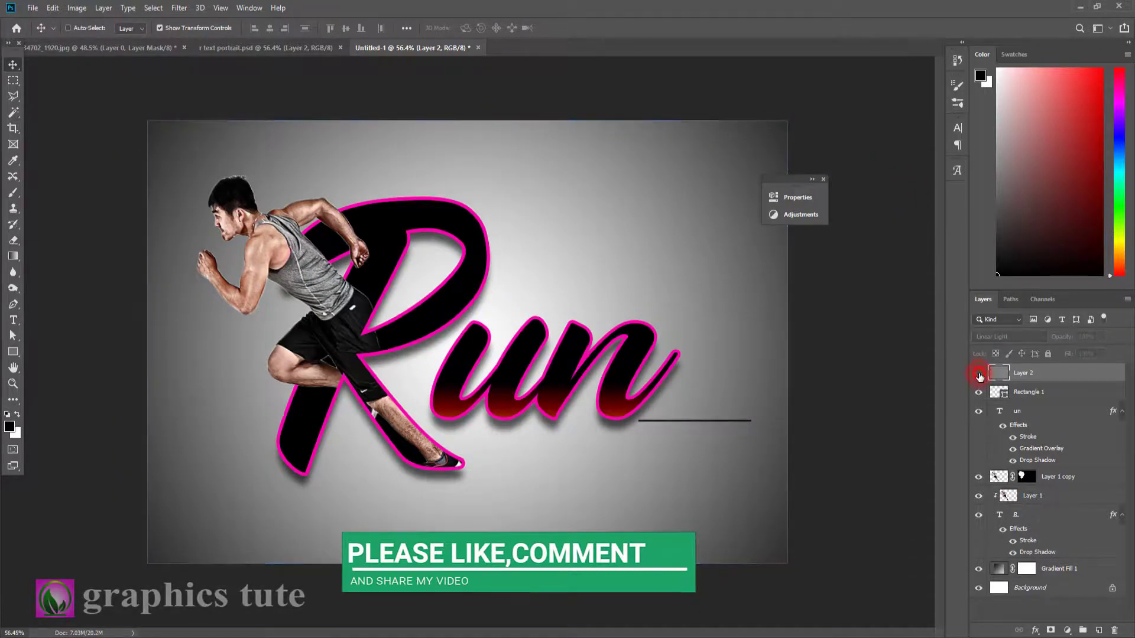
{"action": "left_click", "coordinate": [12, 384]}
{"action": "scroll", "coordinate": [479, 356], "scroll_direction": "up", "scroll_amount": 2}
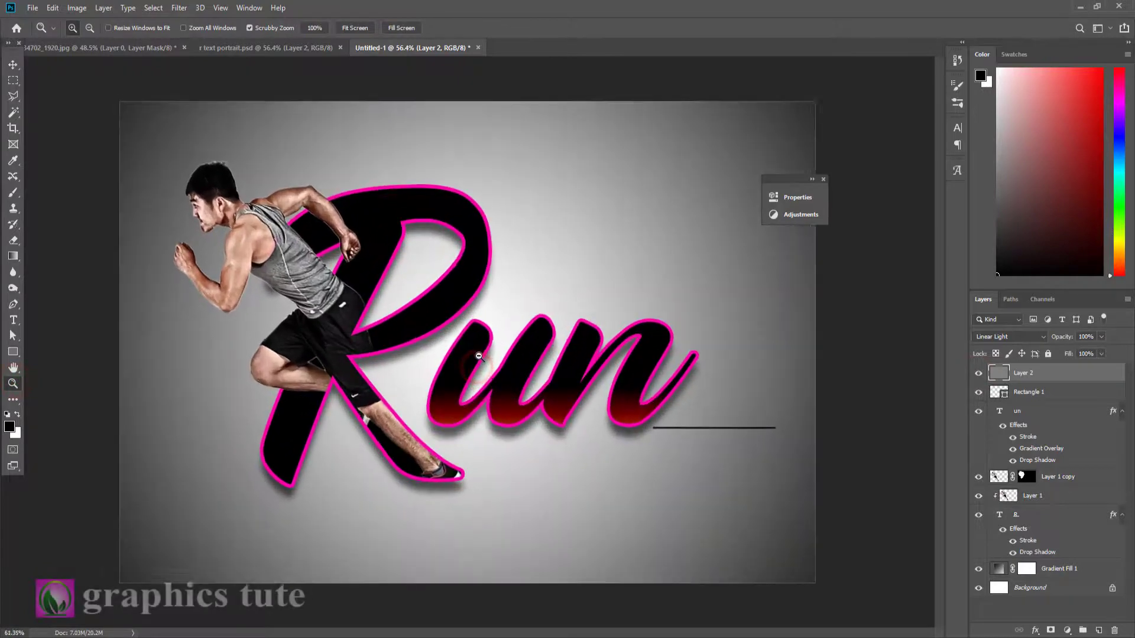
{"action": "scroll", "coordinate": [478, 356], "scroll_direction": "up", "scroll_amount": 2}
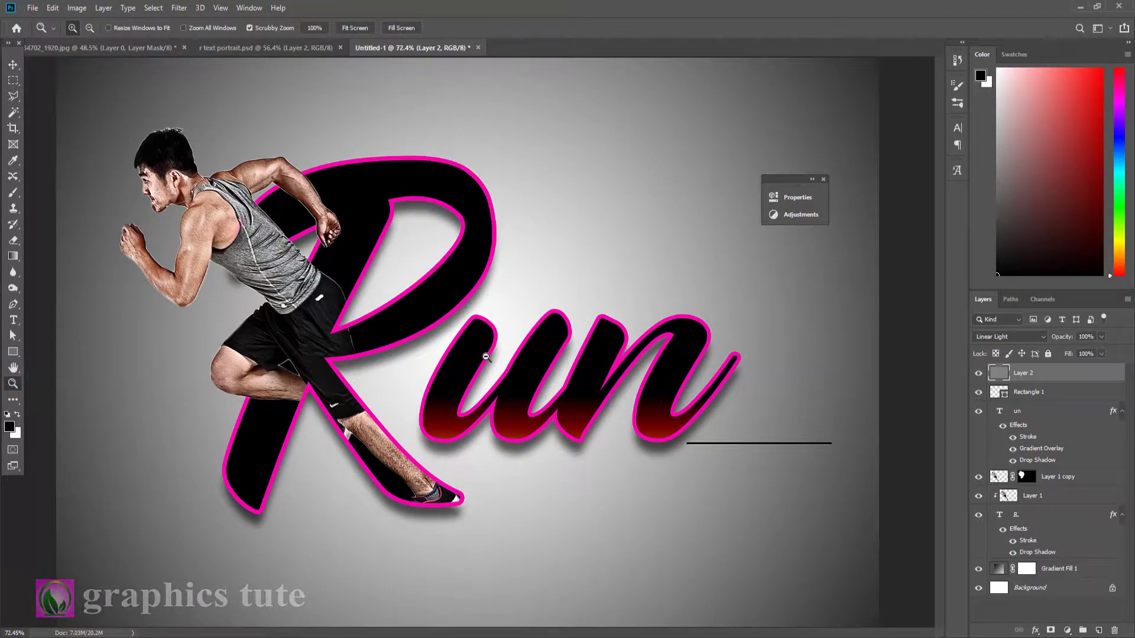